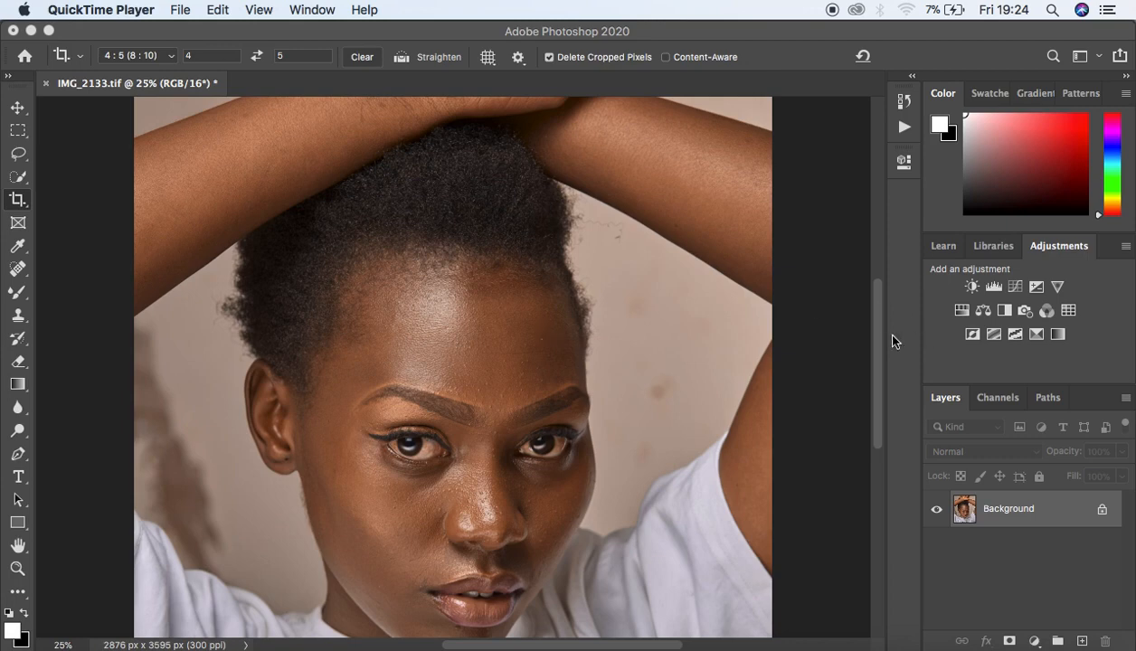
Switch to the Move tool and duplicate the Background layer twice.
{"action": "left_click_drag", "start_coordinate": [876, 346], "coordinate": [878, 359]}
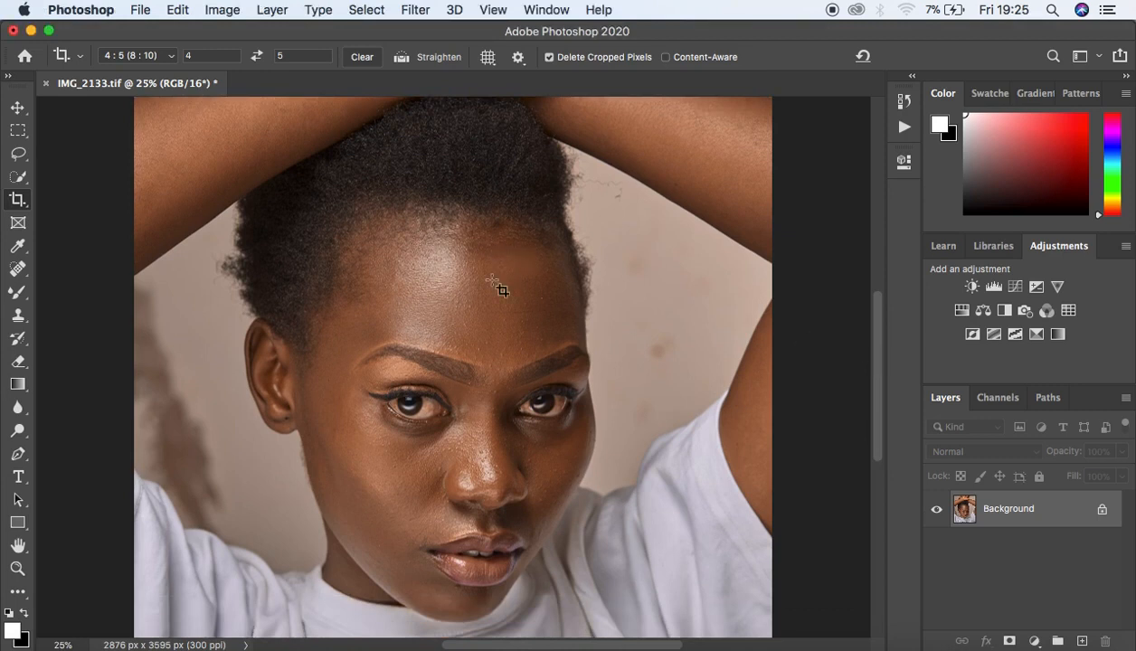
{"action": "left_click", "coordinate": [18, 109]}
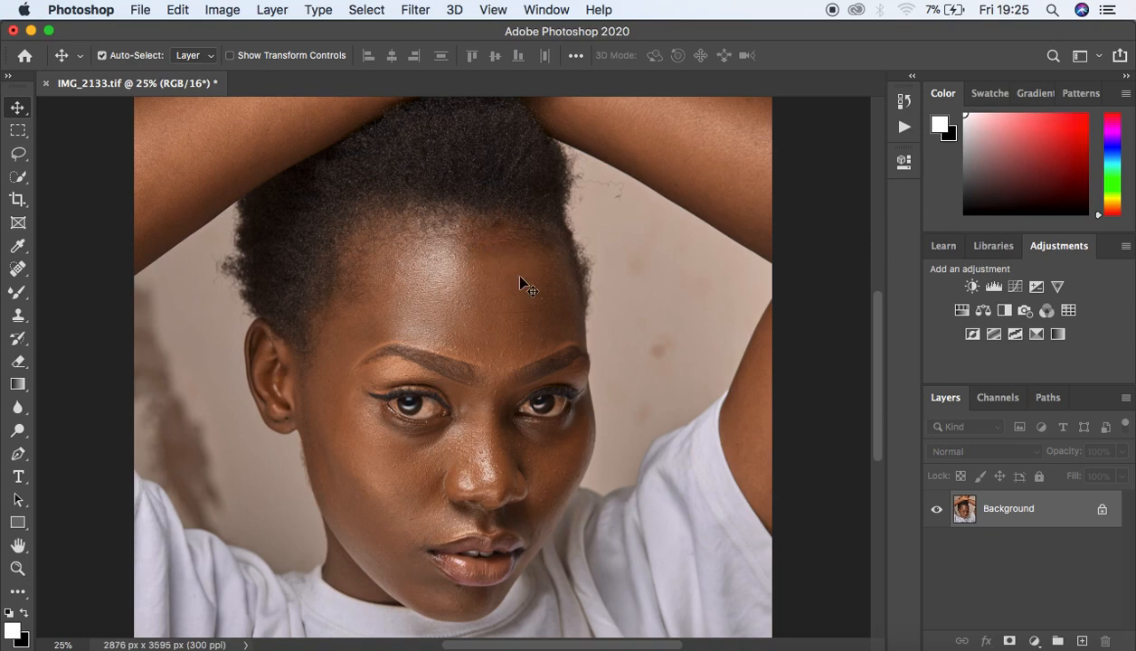
{"action": "key", "text": "super+equal"}
{"action": "key", "text": "super+equal"}
{"action": "key", "text": "super+equal"}
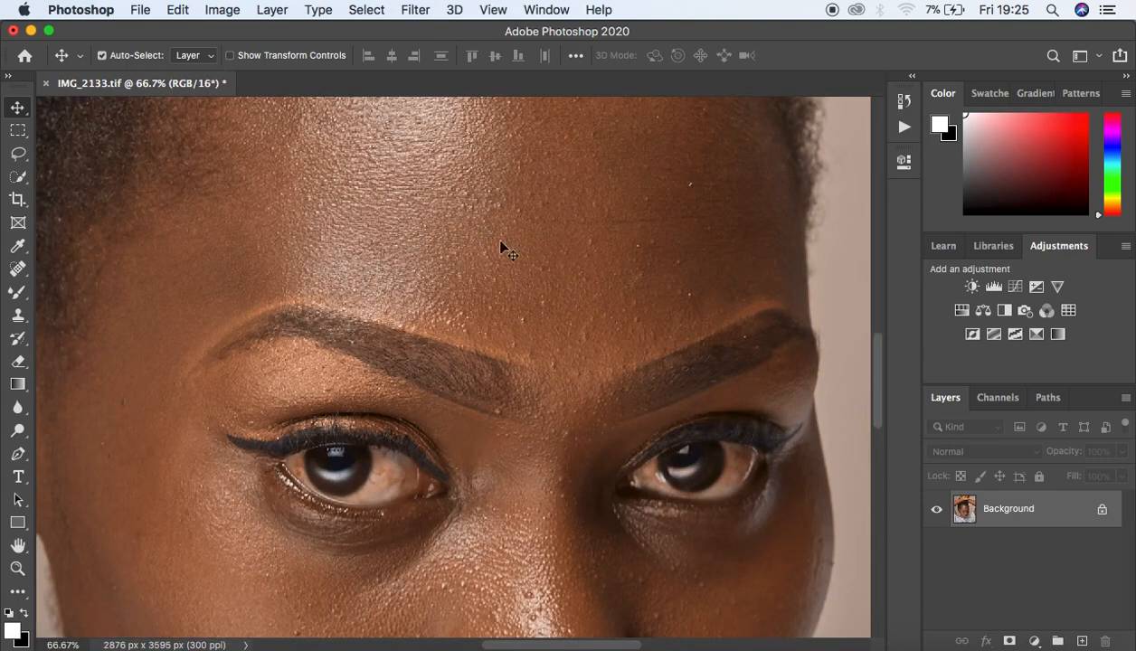
{"action": "key", "text": "super+minus"}
{"action": "key", "text": "super+minus"}
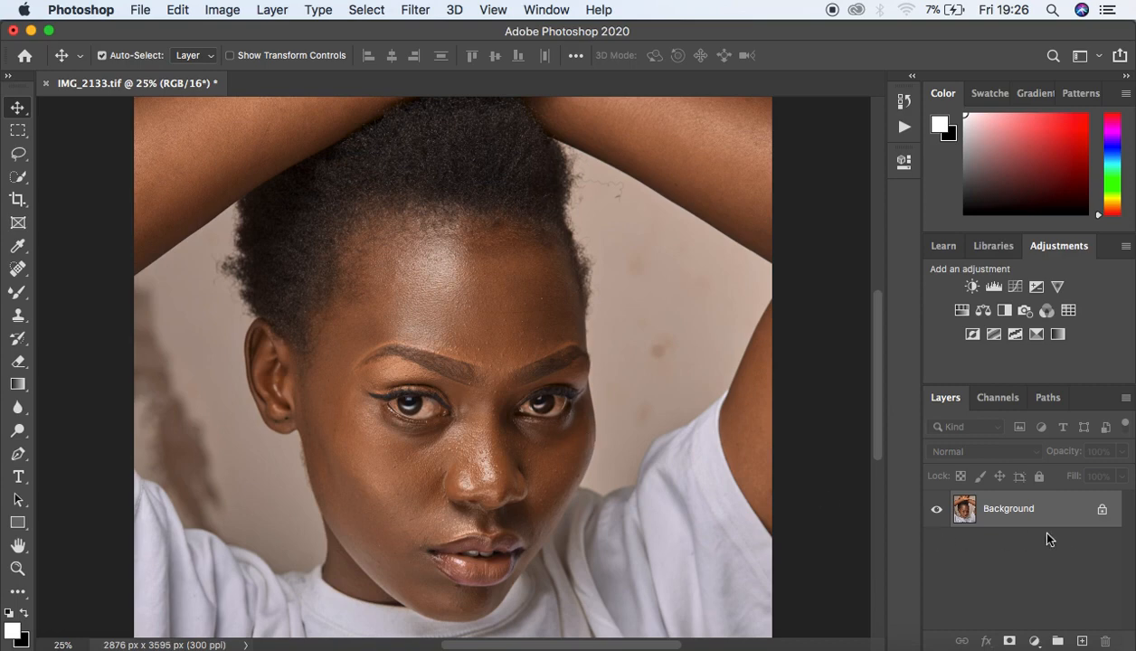
{"action": "key", "text": "super+j"}
{"action": "key", "text": "super+j"}
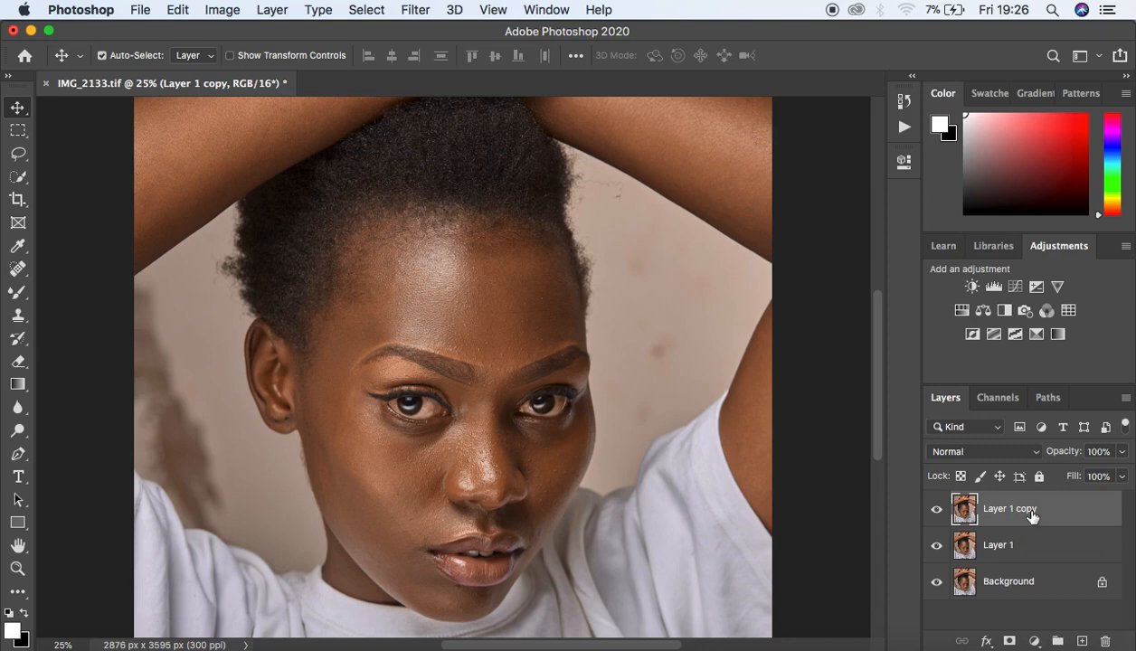
Rename the lower duplicate layer LOW and the upper duplicate layer HIGH.
{"action": "double_click", "coordinate": [997, 546]}
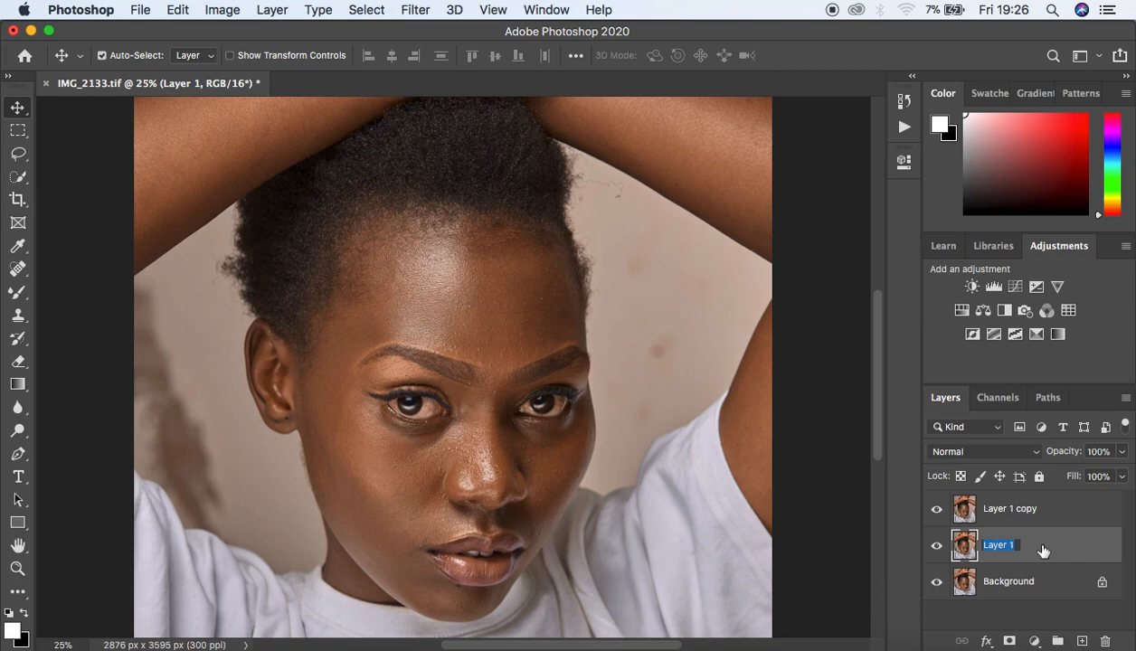
{"action": "type", "text": "LOW"}
{"action": "key", "text": "Return"}
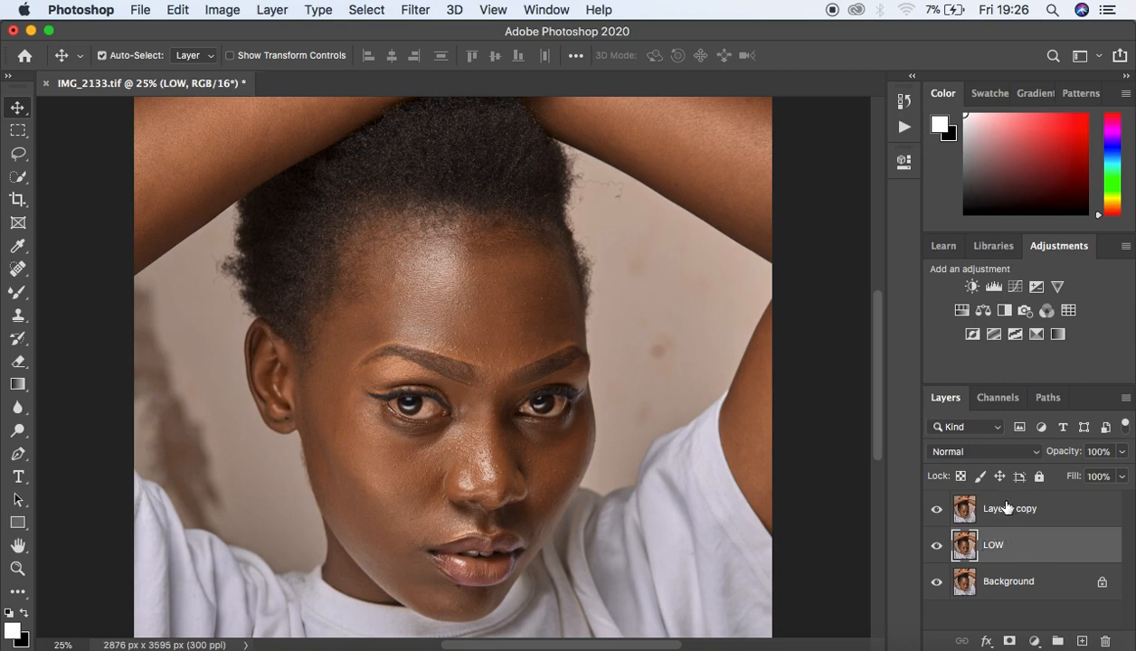
{"action": "double_click", "coordinate": [1008, 509]}
{"action": "type", "text": "HIGH"}
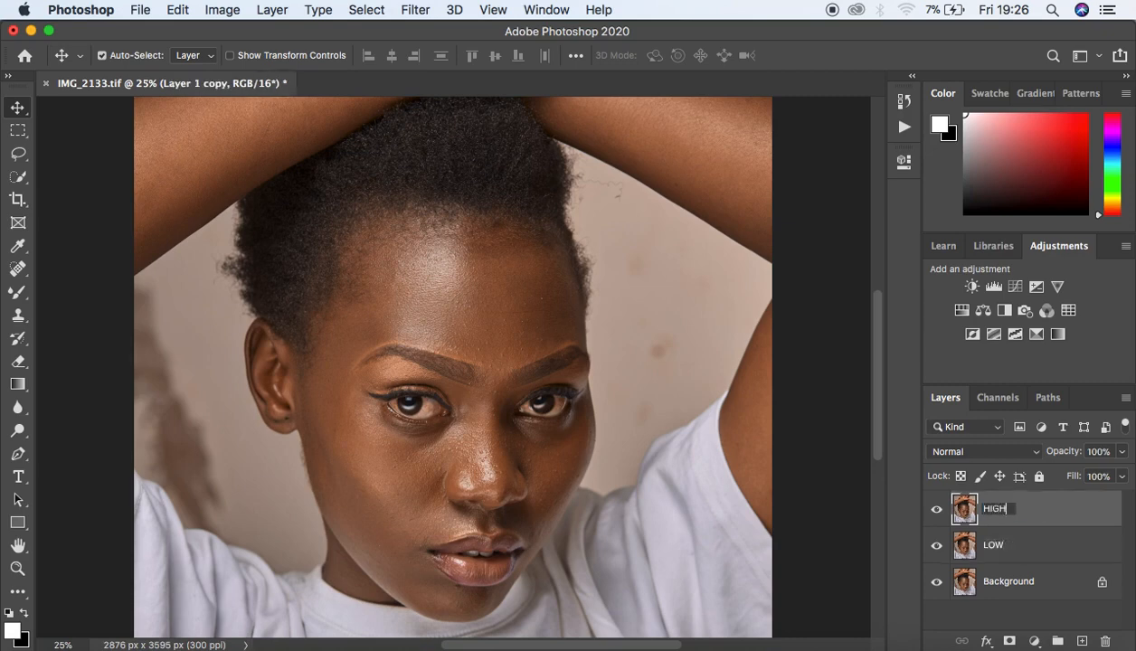
{"action": "key", "text": "Return"}
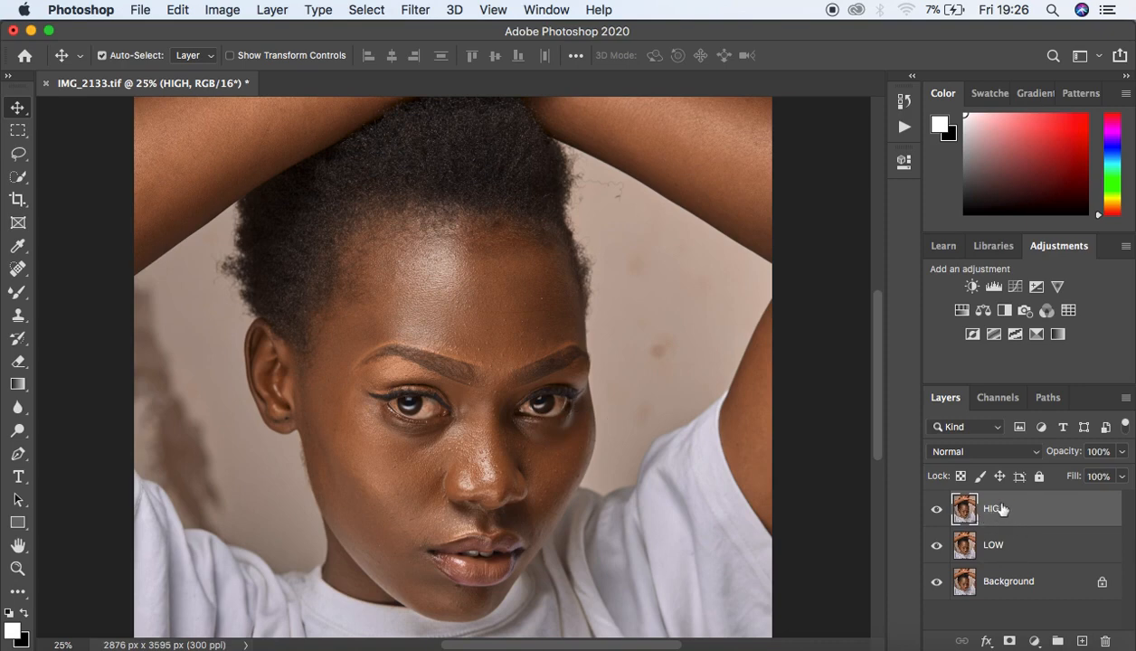
Hide the HIGH layer and make LOW the active layer.
{"action": "key", "text": "super+plus"}
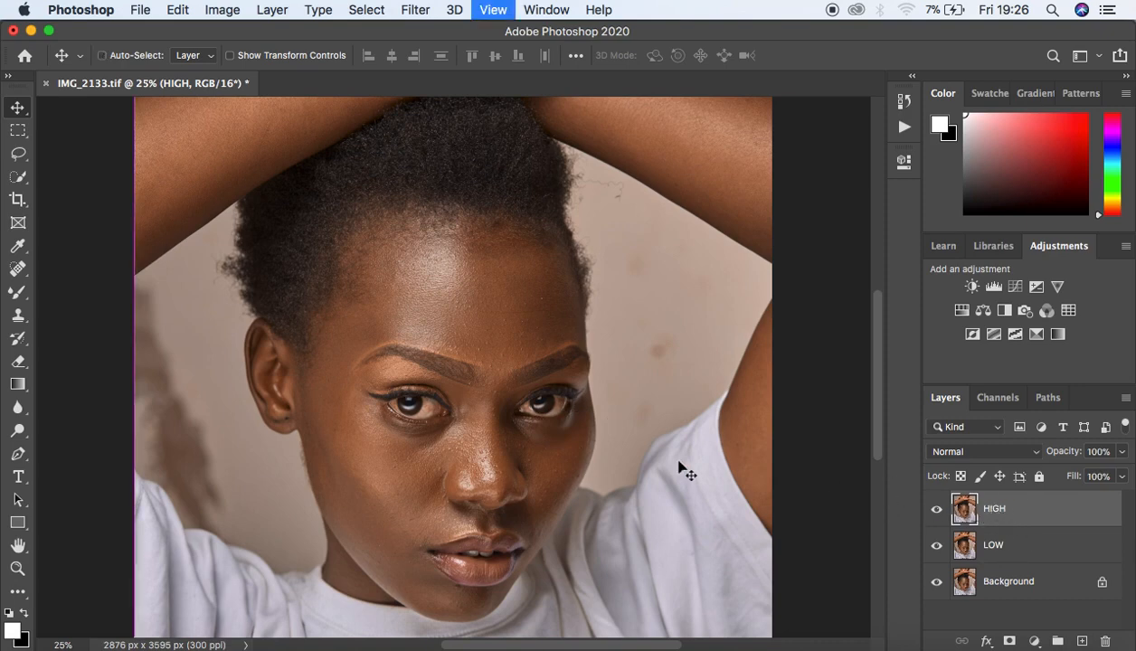
{"action": "key", "text": "super+plus"}
{"action": "key", "text": "super+plus"}
{"action": "key", "text": "super+minus"}
{"action": "key", "text": "super+minus"}
{"action": "key", "text": "super+minus"}
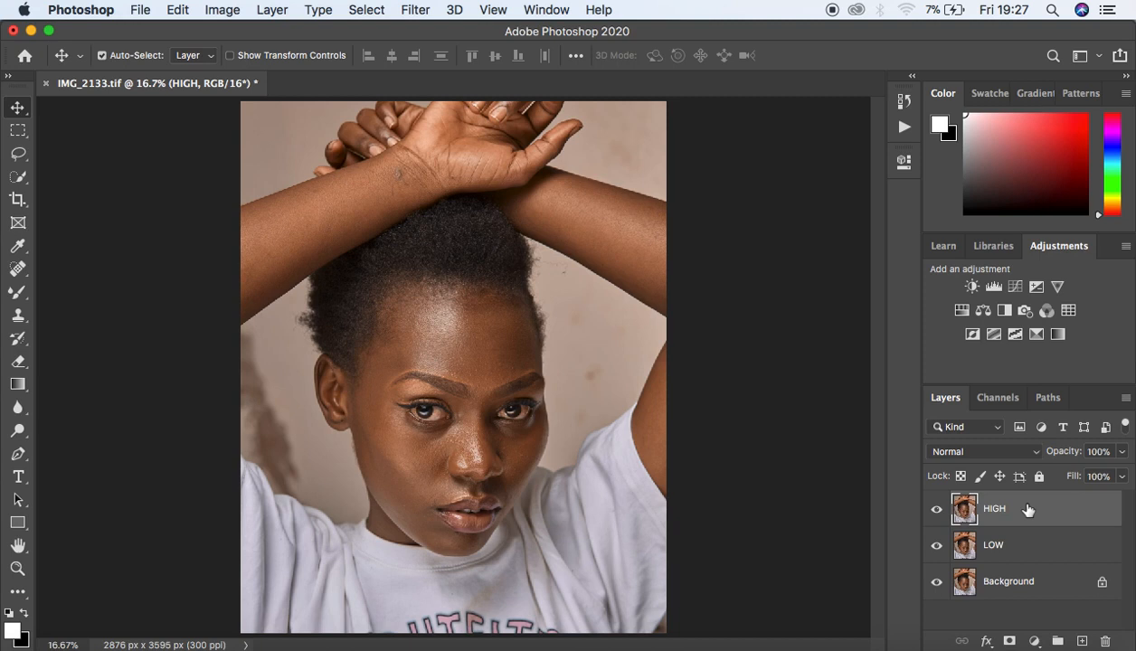
{"action": "left_click", "coordinate": [937, 509]}
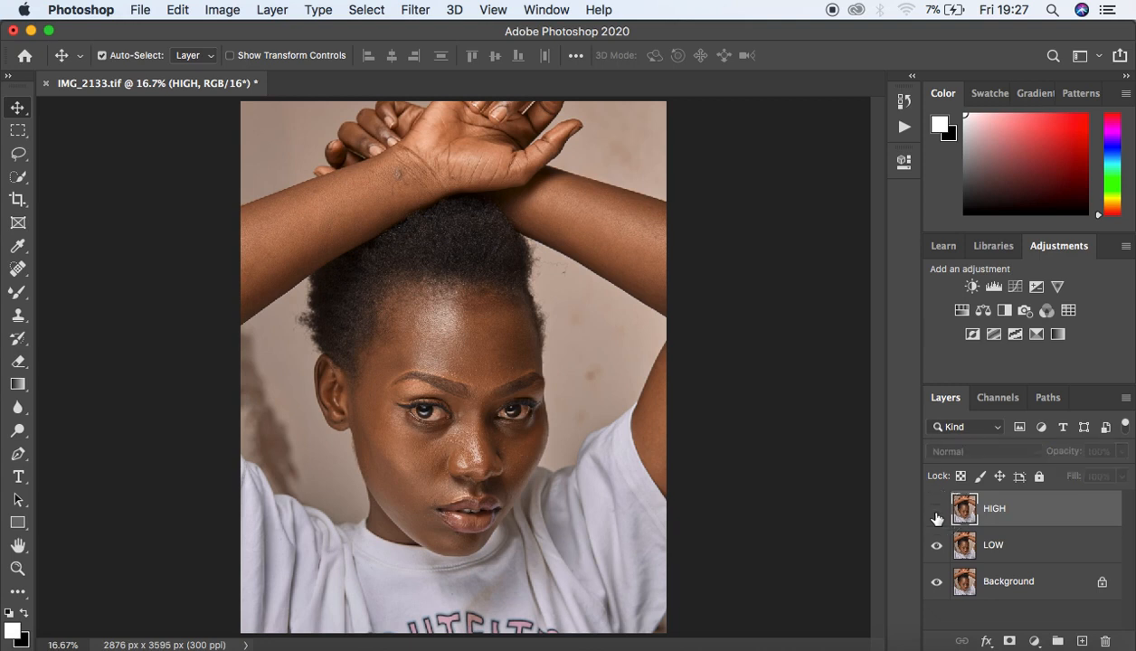
{"action": "left_click", "coordinate": [1029, 547]}
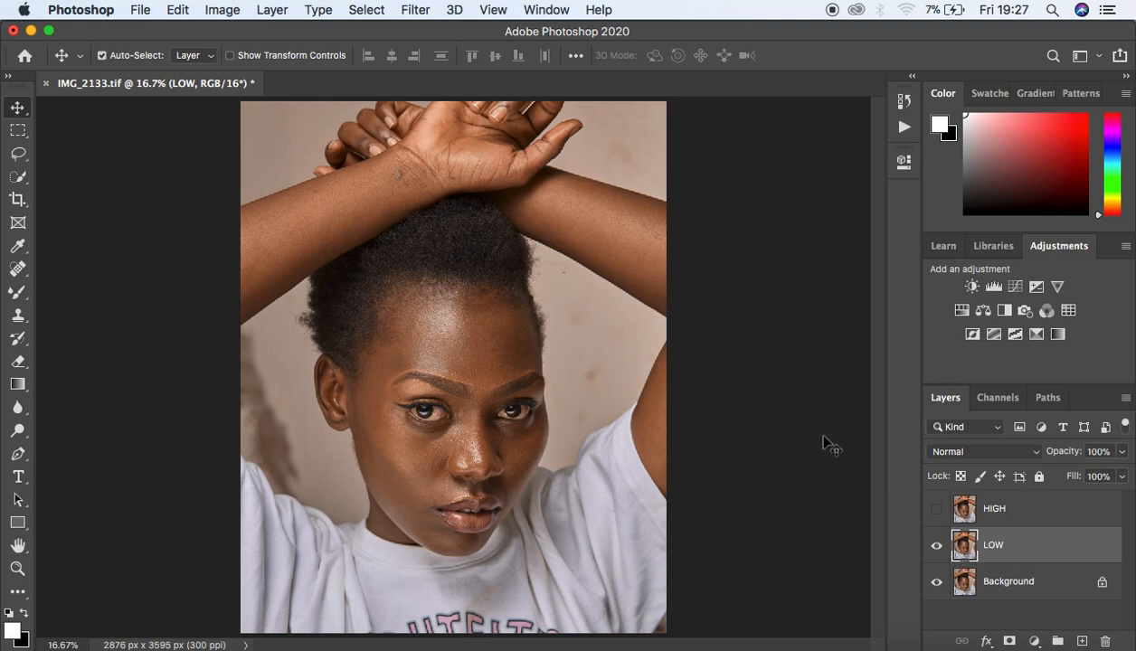
Start a Gaussian Blur on the LOW layer with the radius lowered to 0.1 pixels.
{"action": "left_click", "coordinate": [409, 12]}
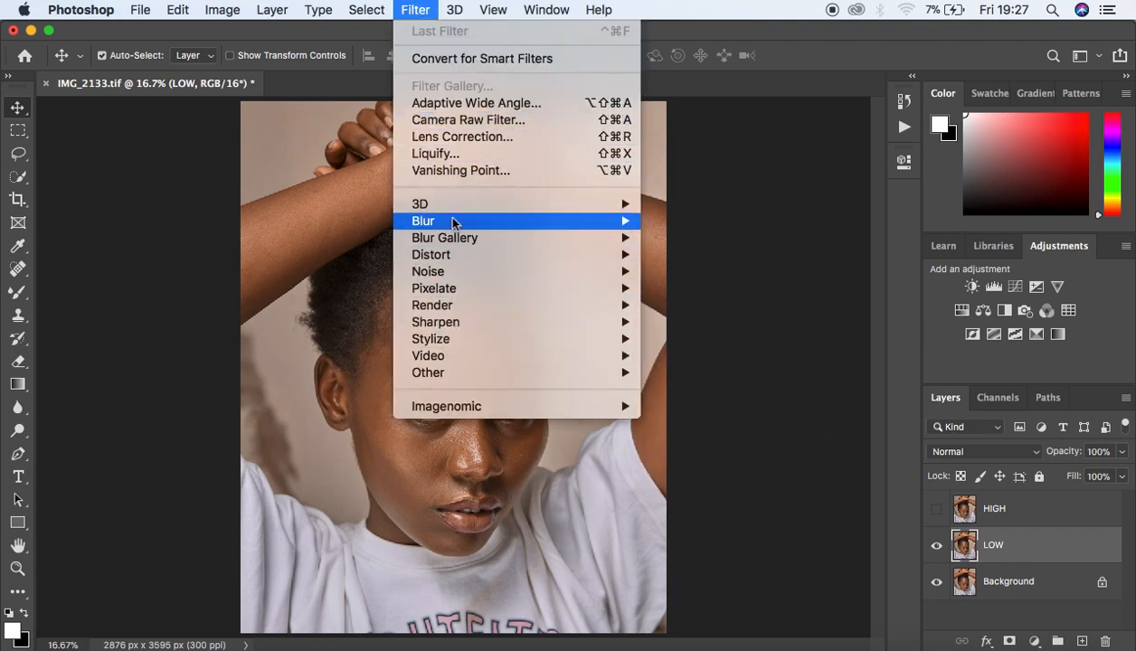
{"action": "mouse_move", "coordinate": [452, 223]}
{"action": "left_click", "coordinate": [701, 287]}
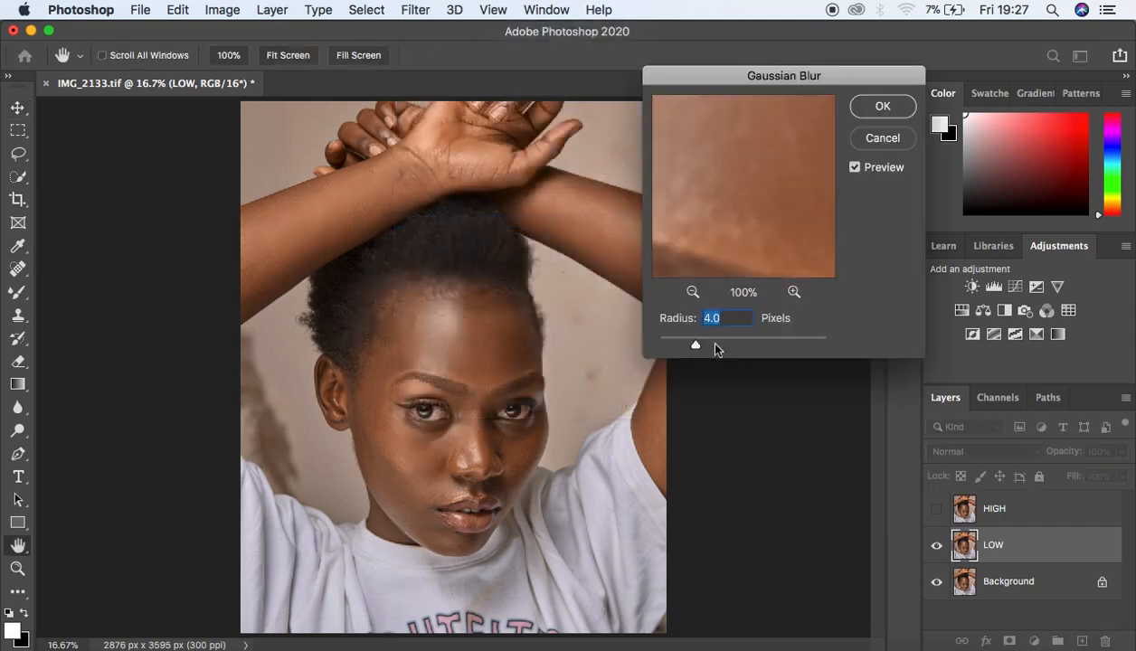
{"action": "left_click_drag", "start_coordinate": [696, 347], "coordinate": [653, 344]}
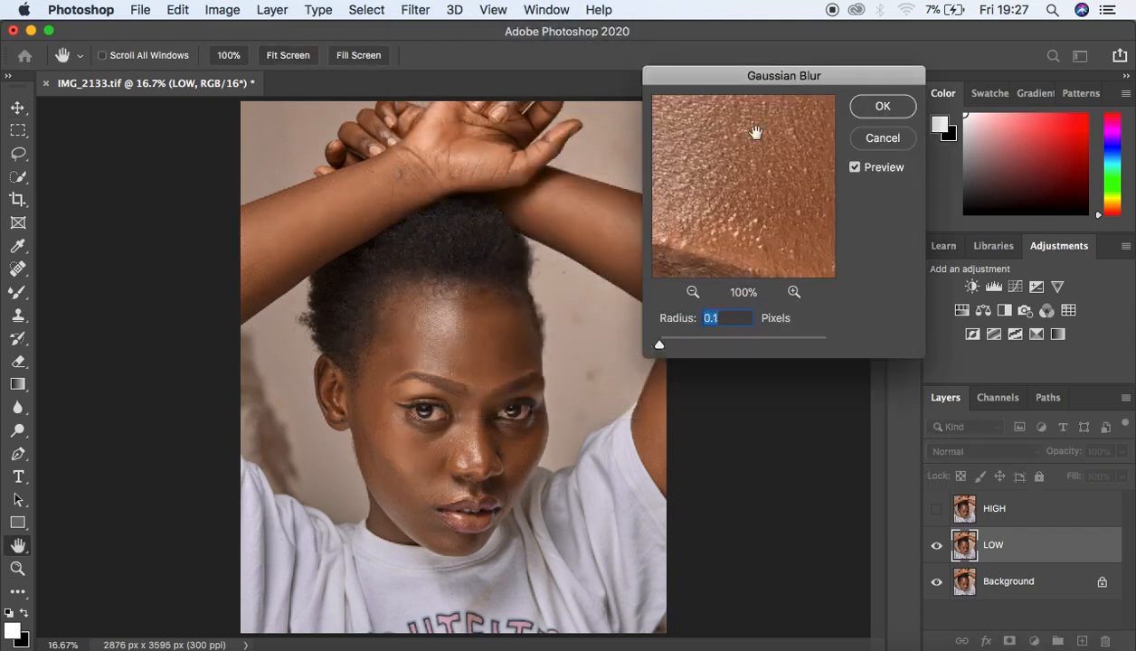
{"action": "left_click_drag", "start_coordinate": [784, 80], "coordinate": [806, 70]}
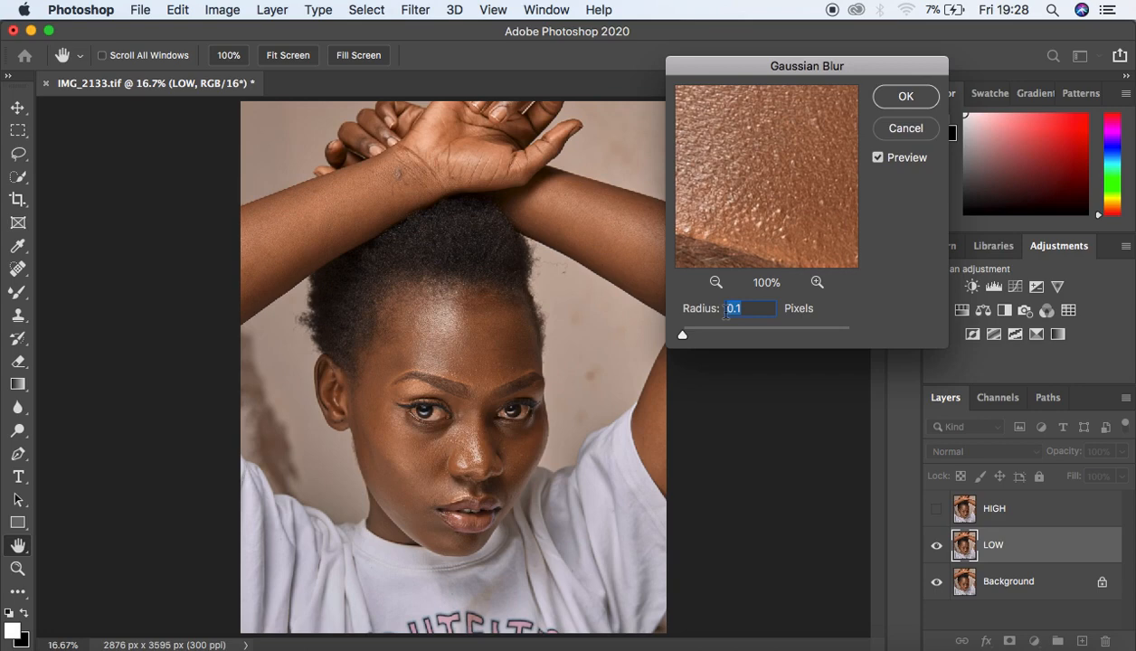
{"action": "left_click", "coordinate": [773, 72]}
{"action": "left_click_drag", "start_coordinate": [773, 72], "coordinate": [789, 69]}
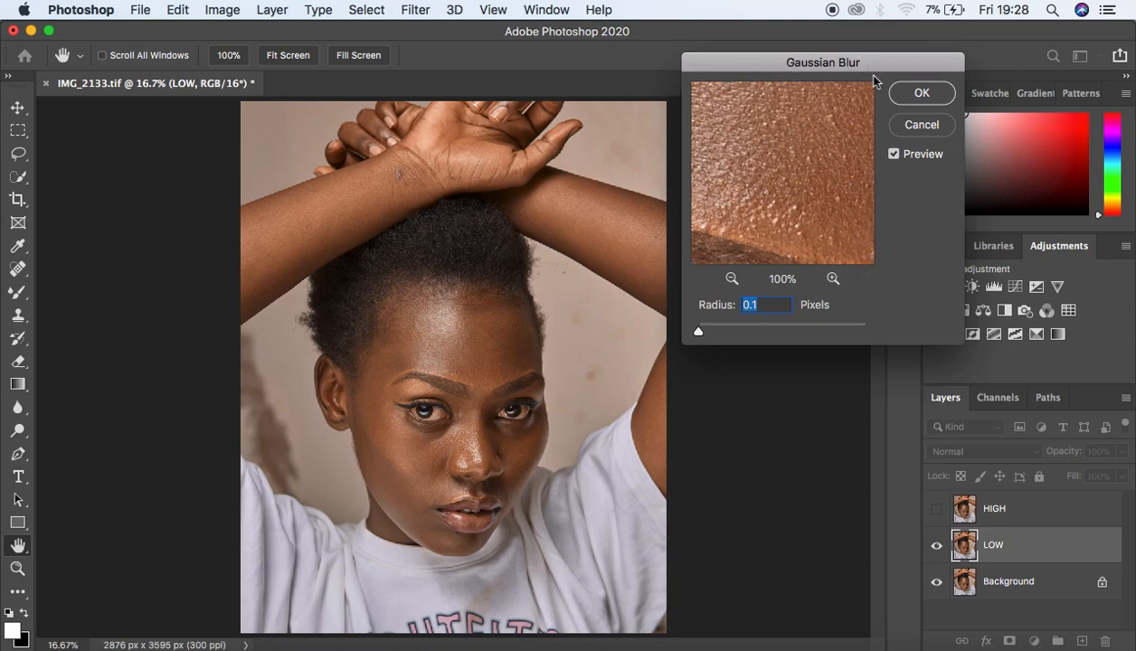
Examine the unblurred skin texture around the eyes, cheek and nose in the Gaussian Blur preview.
{"action": "left_click", "coordinate": [893, 155]}
{"action": "left_click", "coordinate": [732, 279]}
{"action": "left_click", "coordinate": [732, 279]}
{"action": "left_click", "coordinate": [732, 279]}
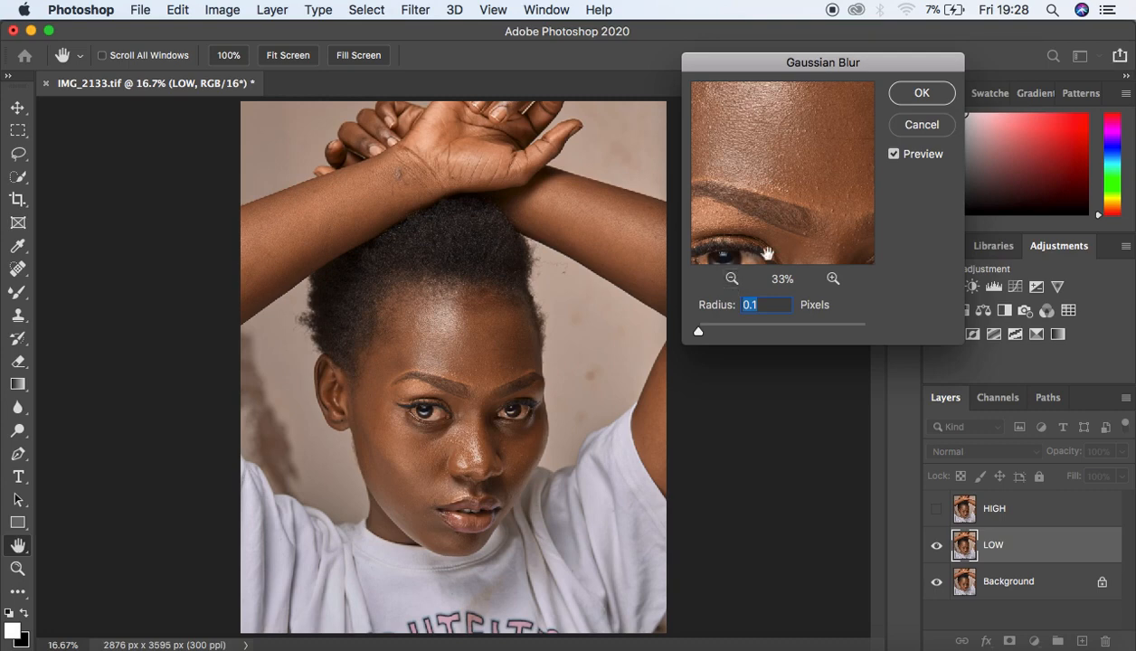
{"action": "left_click_drag", "start_coordinate": [788, 218], "coordinate": [755, 152]}
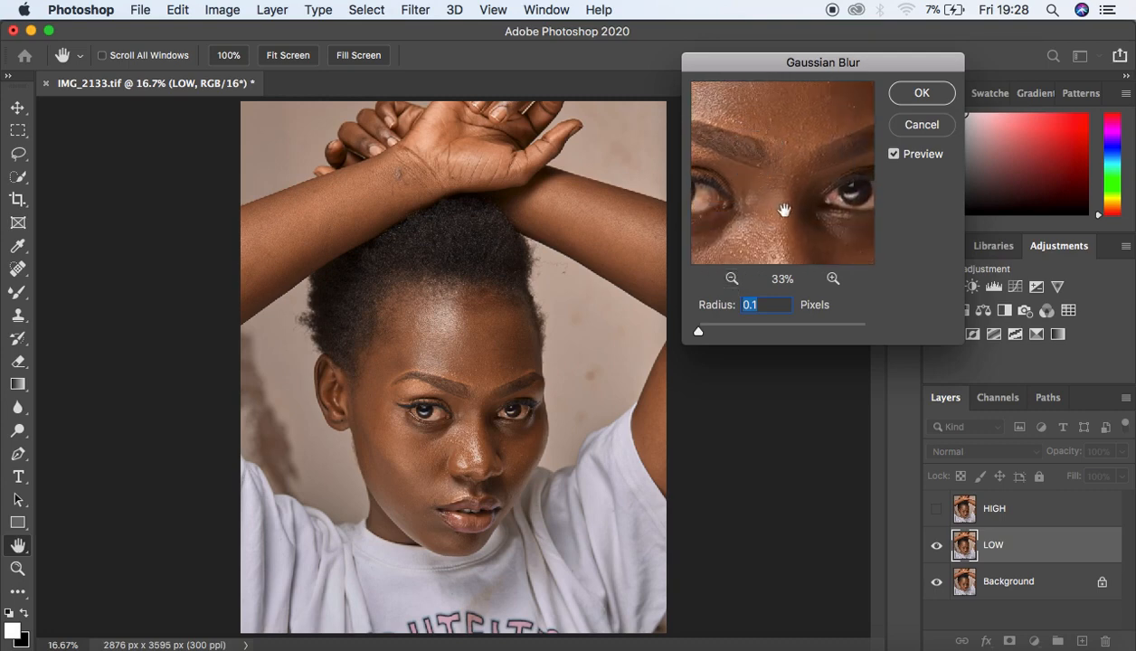
{"action": "left_click_drag", "start_coordinate": [776, 206], "coordinate": [788, 163]}
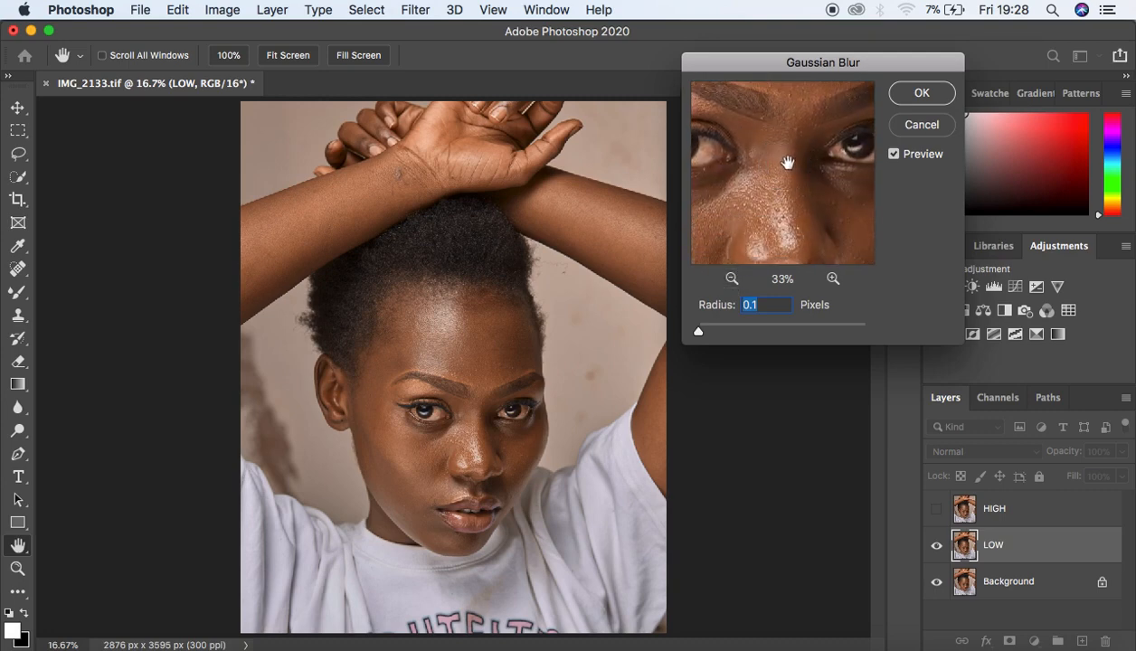
{"action": "left_click", "coordinate": [832, 278]}
{"action": "left_click_drag", "start_coordinate": [766, 225], "coordinate": [822, 102]}
{"action": "mouse_move", "coordinate": [751, 213]}
{"action": "left_mouse_down"}
{"action": "mouse_move", "coordinate": [824, 160]}
{"action": "mouse_move", "coordinate": [740, 195]}
{"action": "left_mouse_up"}
{"action": "left_click_drag", "start_coordinate": [832, 172], "coordinate": [722, 211]}
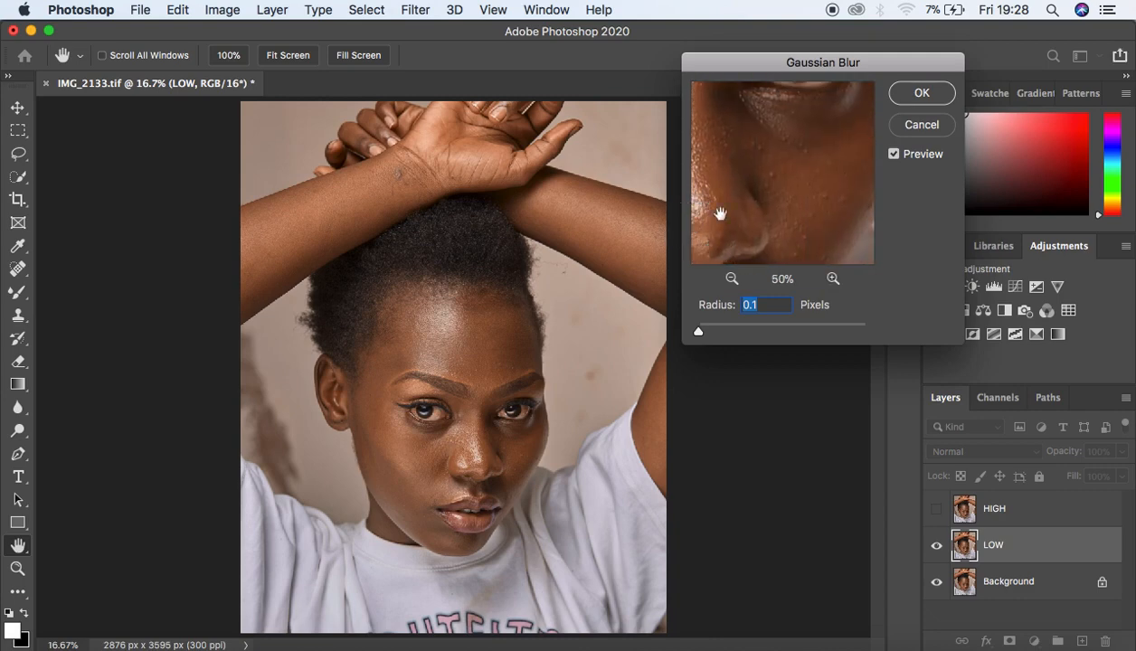
{"action": "left_click_drag", "start_coordinate": [756, 165], "coordinate": [872, 193]}
{"action": "left_click_drag", "start_coordinate": [817, 122], "coordinate": [830, 231]}
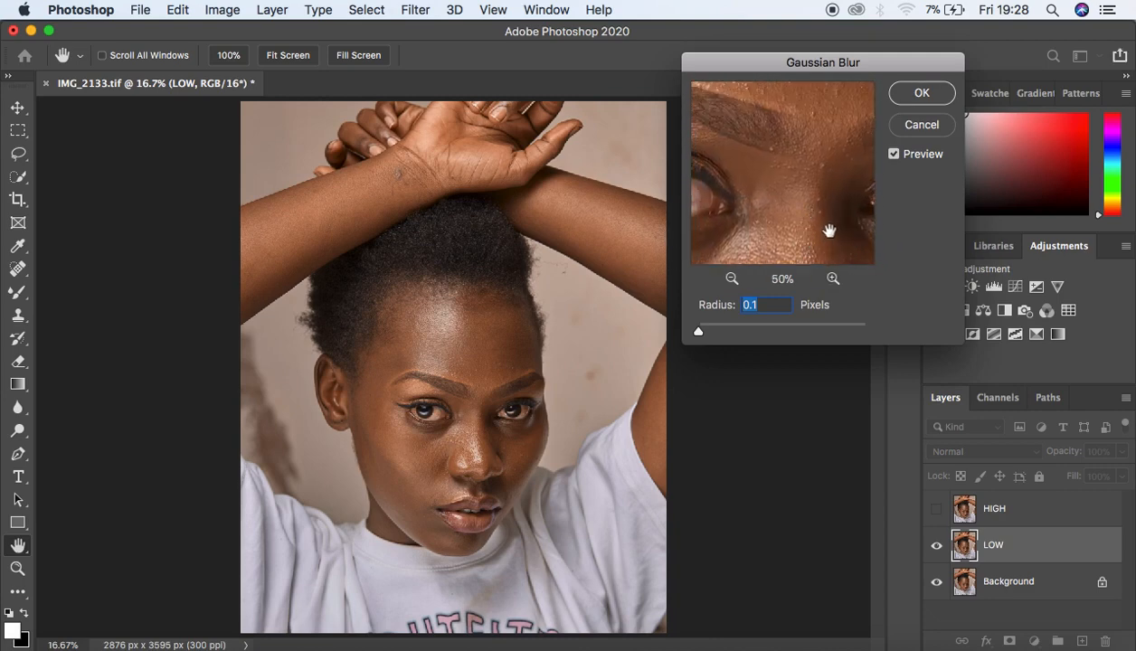
{"action": "mouse_move", "coordinate": [786, 122]}
{"action": "left_mouse_down"}
{"action": "mouse_move", "coordinate": [781, 222]}
{"action": "mouse_move", "coordinate": [806, 119]}
{"action": "left_mouse_up"}
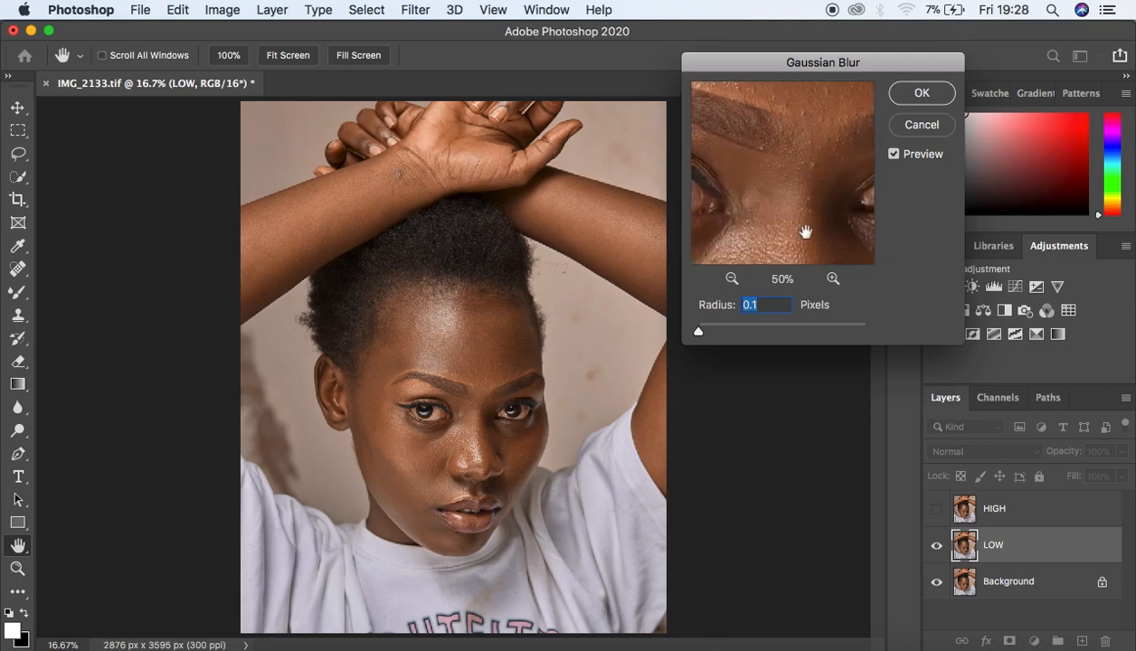
{"action": "left_click_drag", "start_coordinate": [801, 233], "coordinate": [802, 147]}
{"action": "left_click_drag", "start_coordinate": [798, 210], "coordinate": [794, 155]}
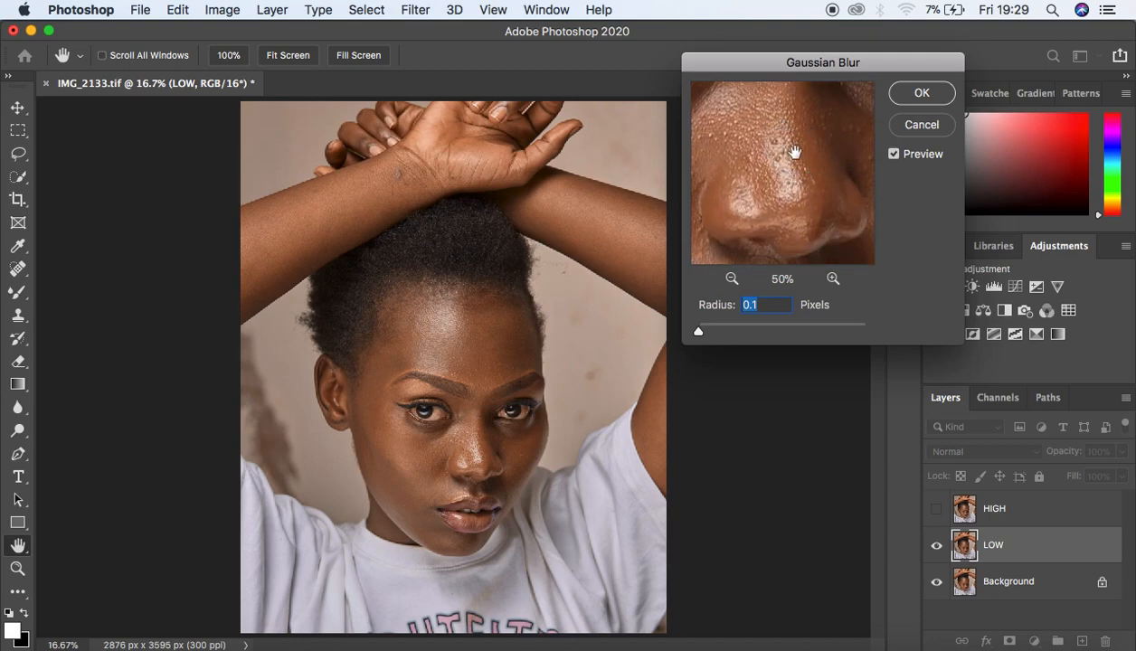
{"action": "left_click_drag", "start_coordinate": [796, 201], "coordinate": [785, 259]}
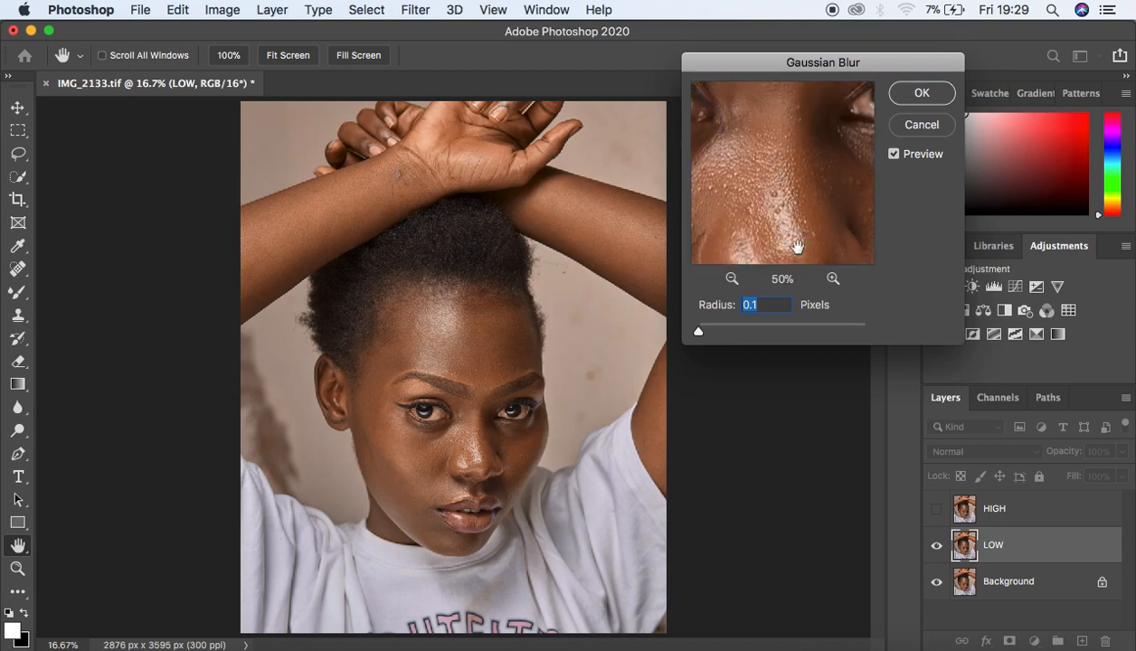
{"action": "left_click_drag", "start_coordinate": [794, 160], "coordinate": [794, 185]}
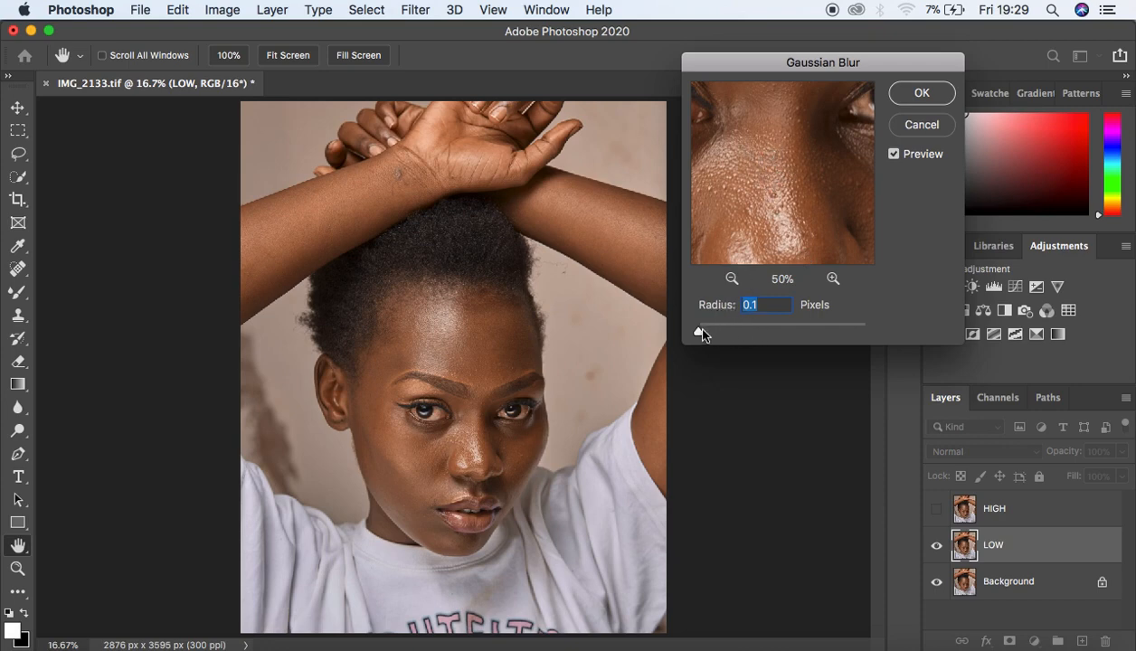
Raise the Gaussian Blur radius gradually to 8.0 pixels, until the skin texture is smoothed away.
{"action": "left_click", "coordinate": [697, 335]}
{"action": "left_click_drag", "start_coordinate": [697, 334], "coordinate": [705, 337]}
{"action": "left_click_drag", "start_coordinate": [704, 336], "coordinate": [713, 331]}
{"action": "left_click_drag", "start_coordinate": [717, 334], "coordinate": [723, 336]}
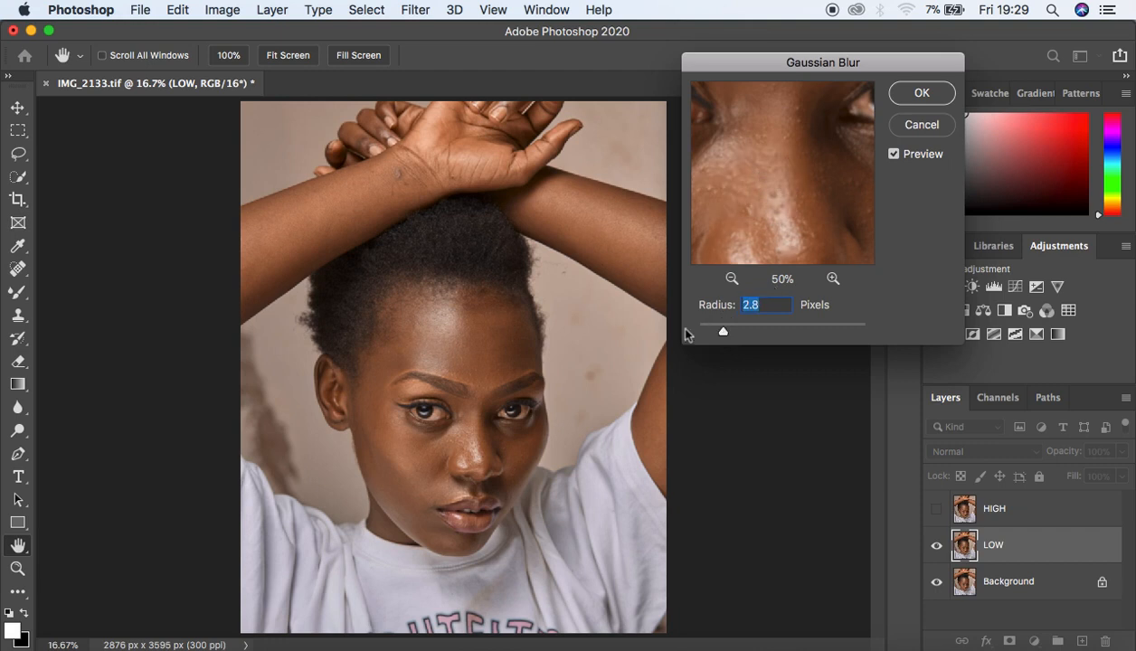
{"action": "left_click_drag", "start_coordinate": [726, 336], "coordinate": [728, 333]}
{"action": "left_click", "coordinate": [731, 278]}
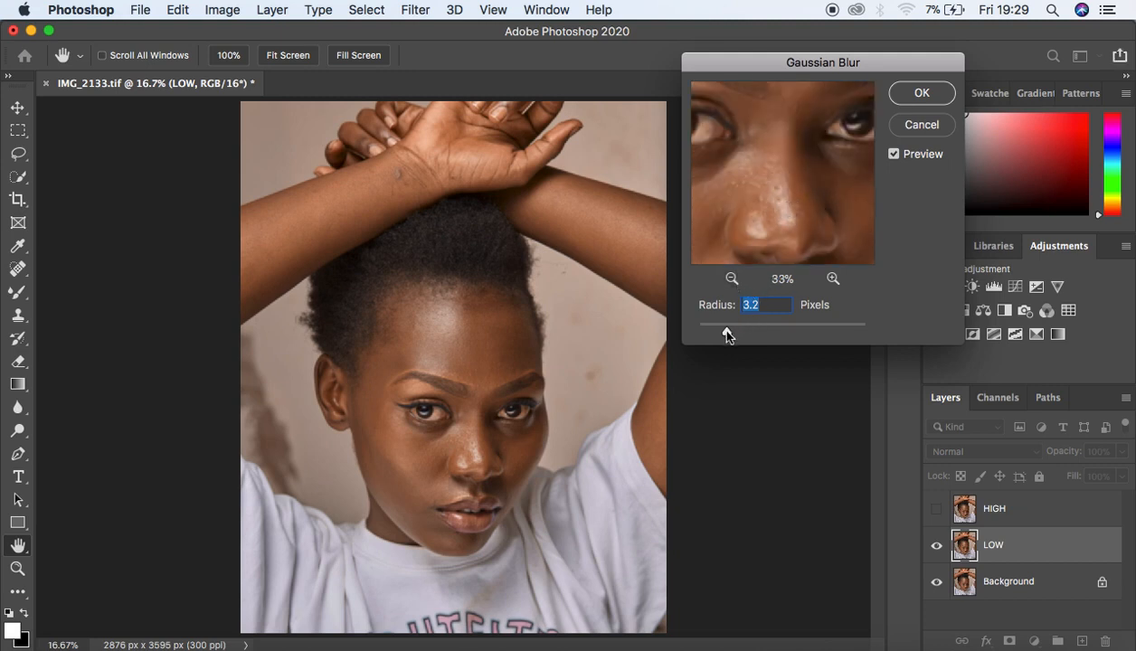
{"action": "left_click_drag", "start_coordinate": [726, 331], "coordinate": [740, 334]}
{"action": "left_click_drag", "start_coordinate": [742, 335], "coordinate": [754, 333]}
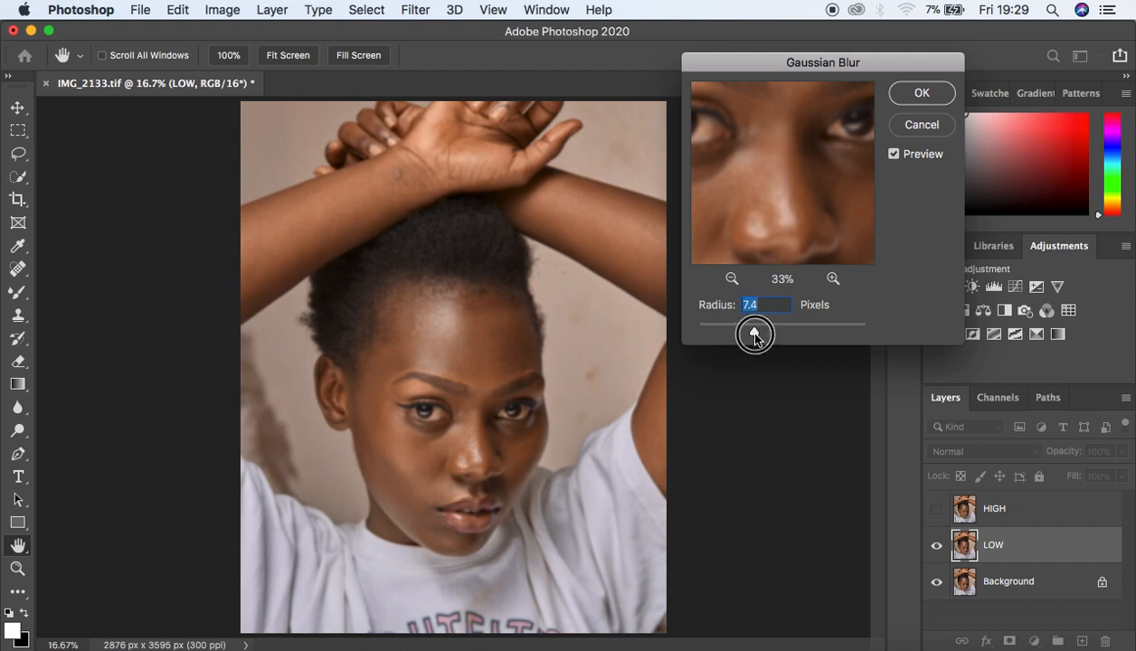
{"action": "left_click_drag", "start_coordinate": [755, 336], "coordinate": [757, 335]}
Check the blur across the eyes, forehead and nose in the preview and apply it to the LOW layer.
{"action": "mouse_move", "coordinate": [766, 208]}
{"action": "left_mouse_down"}
{"action": "mouse_move", "coordinate": [770, 177]}
{"action": "mouse_move", "coordinate": [750, 204]}
{"action": "left_mouse_up"}
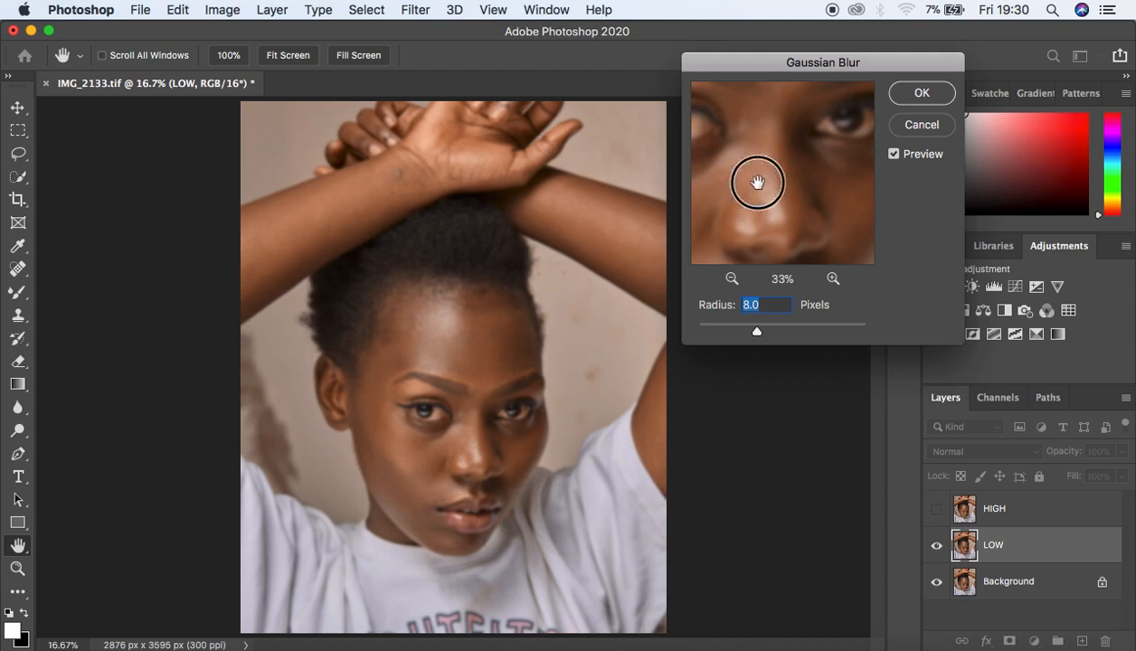
{"action": "left_click_drag", "start_coordinate": [756, 182], "coordinate": [772, 278]}
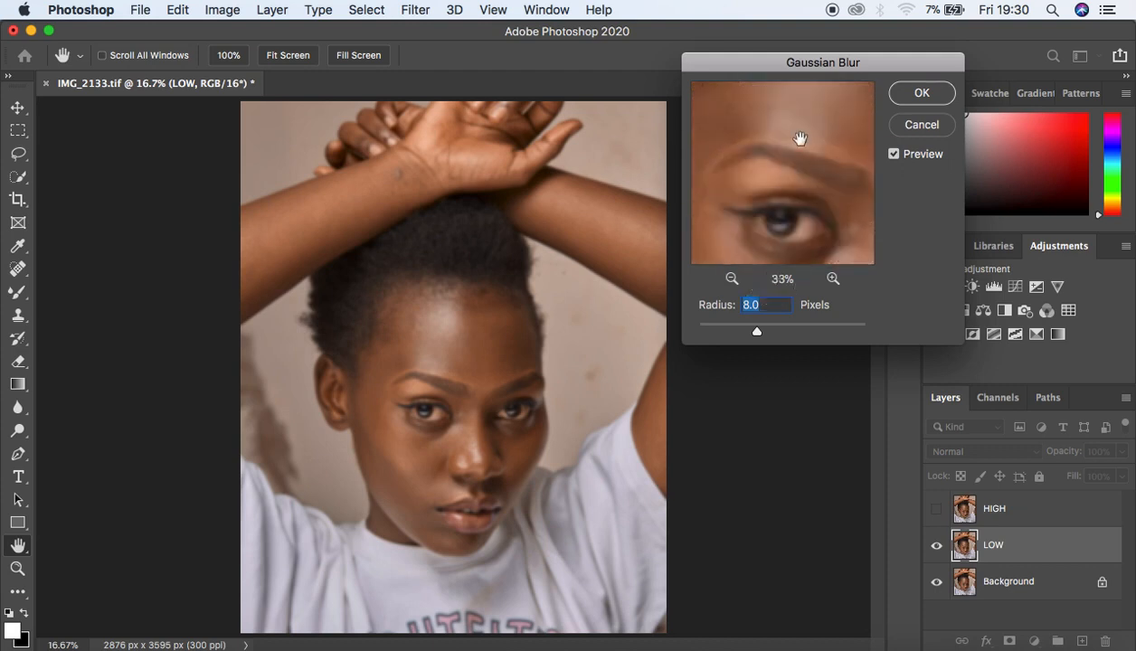
{"action": "left_click_drag", "start_coordinate": [792, 148], "coordinate": [734, 207]}
{"action": "left_click_drag", "start_coordinate": [844, 188], "coordinate": [833, 91]}
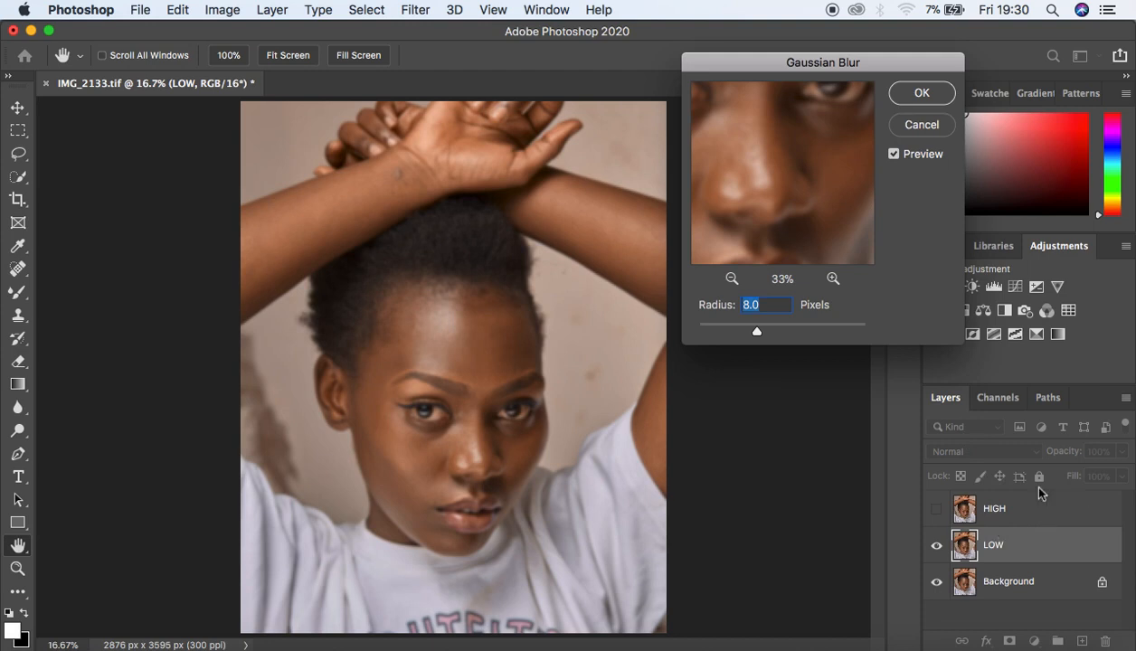
{"action": "left_click_drag", "start_coordinate": [758, 170], "coordinate": [818, 163]}
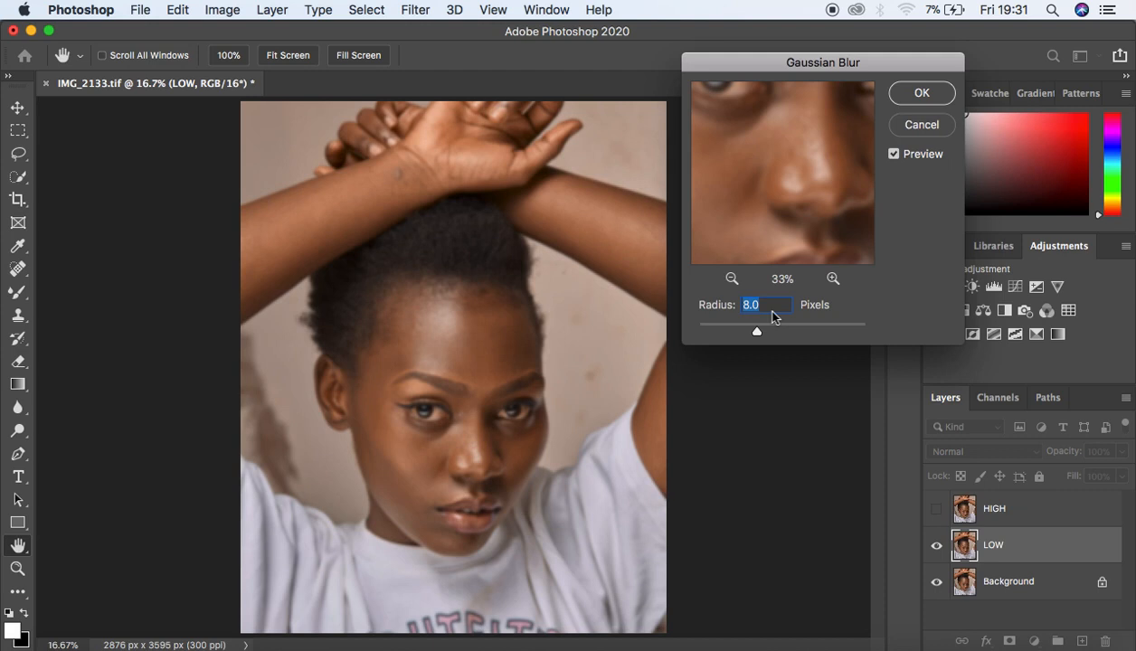
{"action": "left_click", "coordinate": [922, 94]}
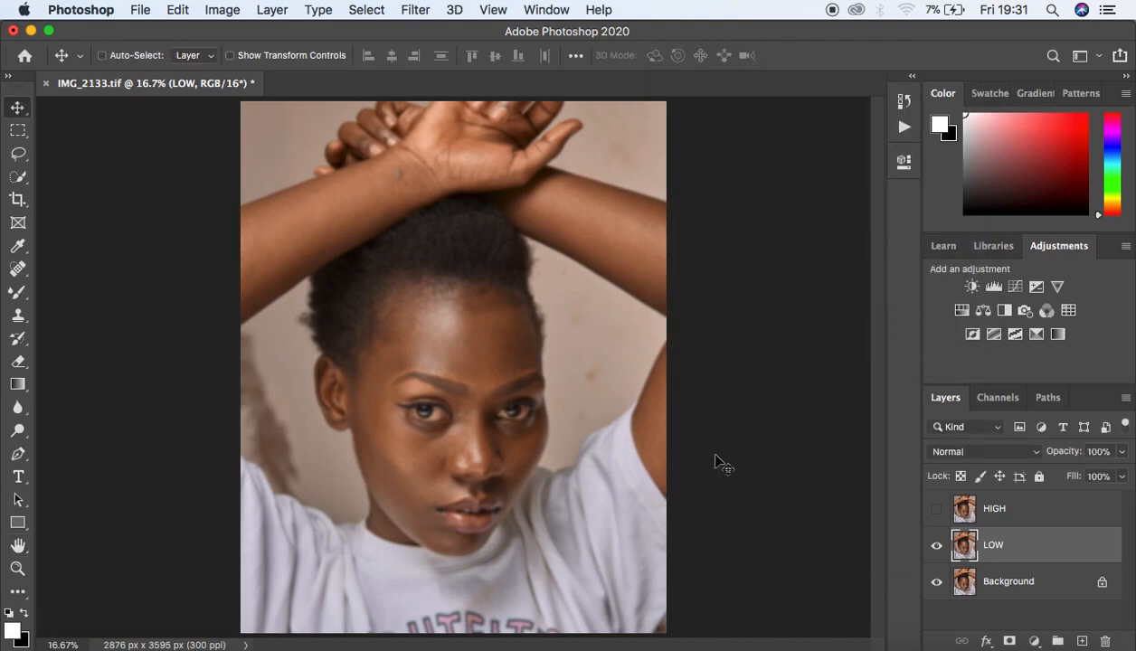
Examine the blurred LOW layer across the forehead, eyes and whole portrait at different magnifications.
{"action": "key", "text": "super+equal"}
{"action": "key", "text": "super+equal"}
{"action": "key", "text": "super+minus"}
{"action": "key", "text": "super+minus"}
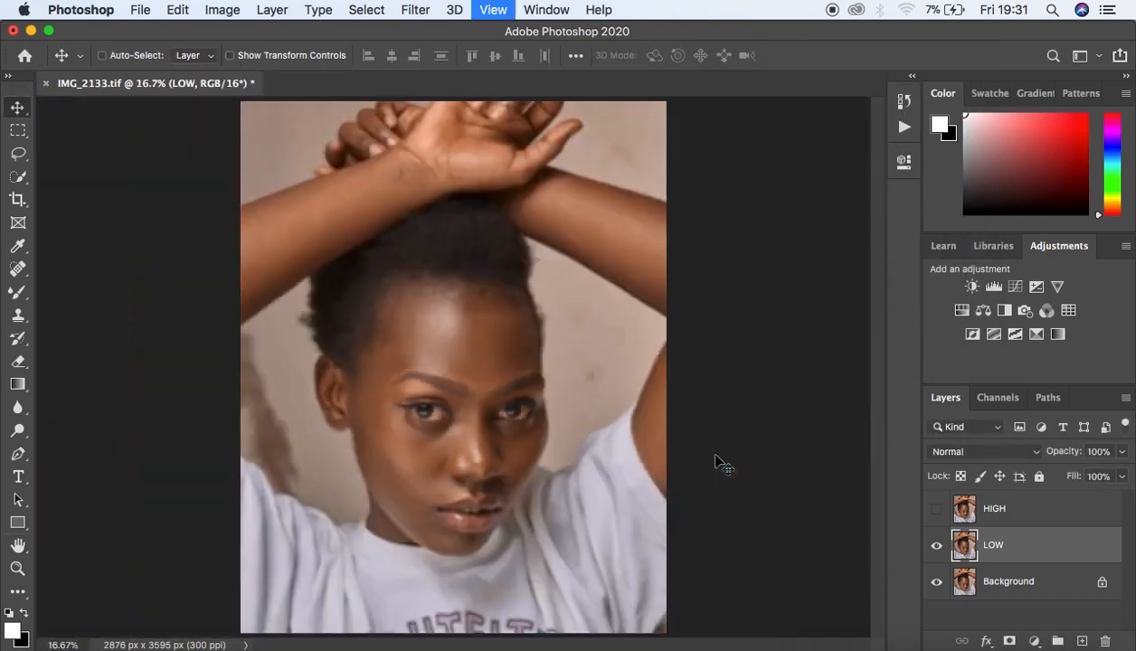
{"action": "key", "text": "super+equal"}
{"action": "key", "text": "super+equal"}
{"action": "key", "text": "super+equal"}
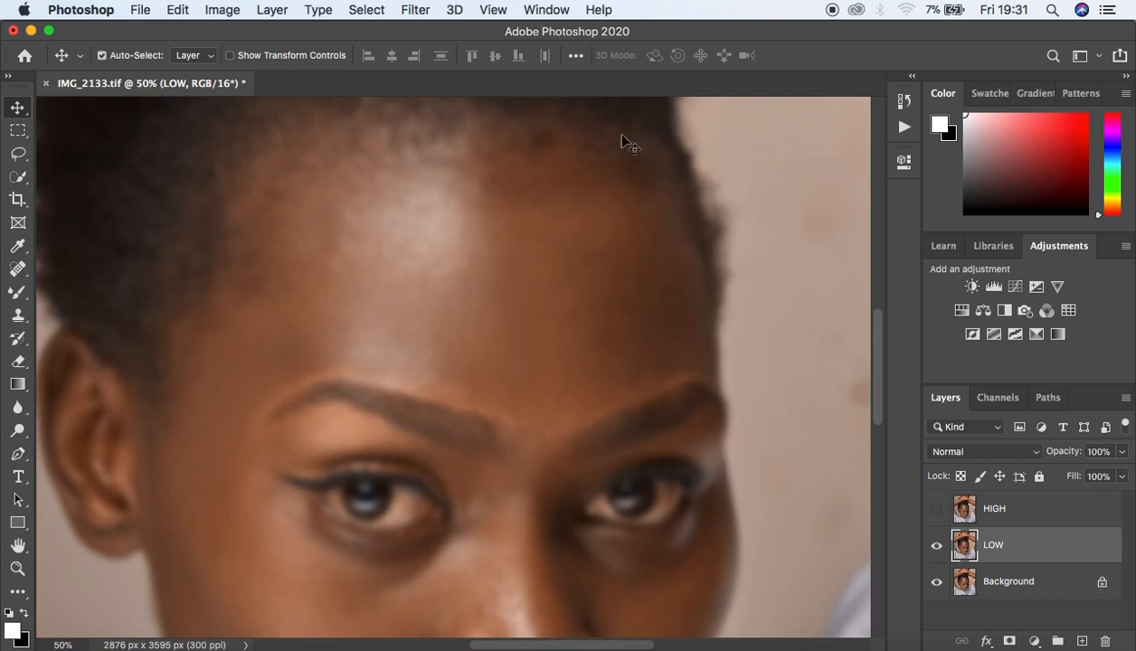
{"action": "key", "text": "super+minus"}
{"action": "key", "text": "super+minus"}
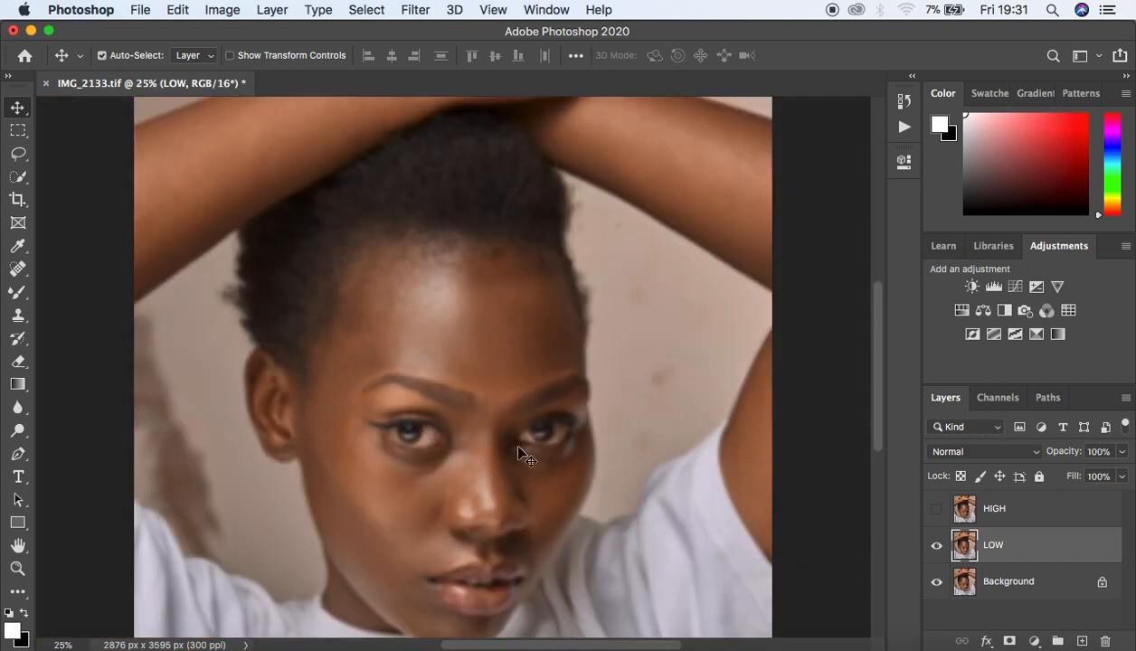
{"action": "key", "text": "super+minus"}
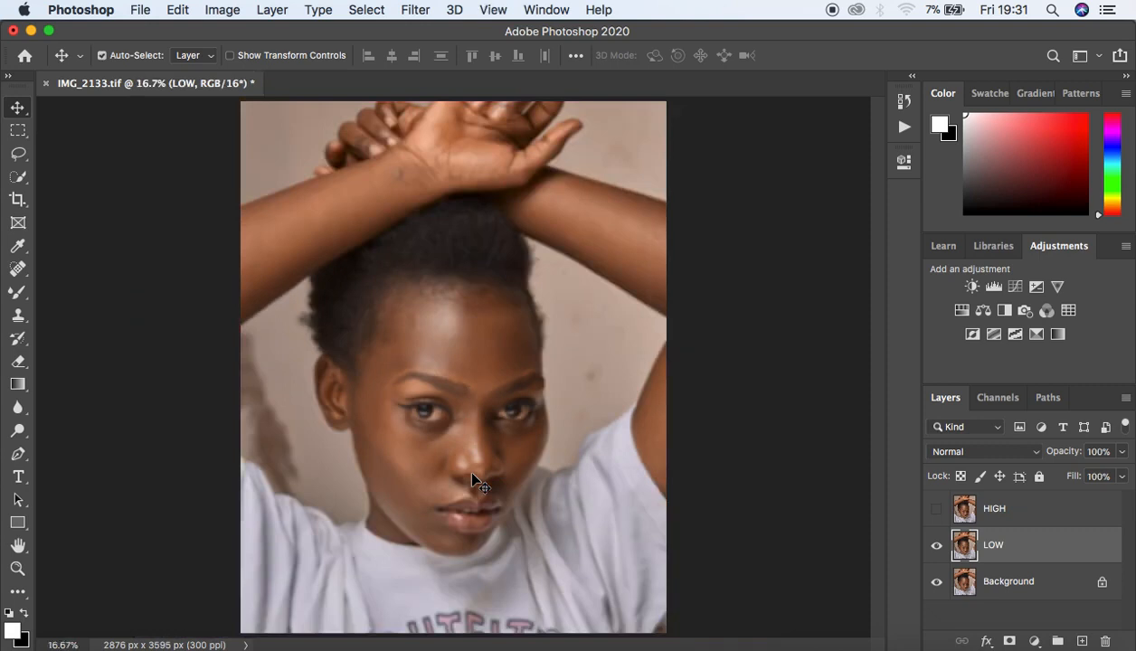
Select the HIGH layer and check the image's bit depth in the color mode options.
{"action": "left_click", "coordinate": [1020, 511]}
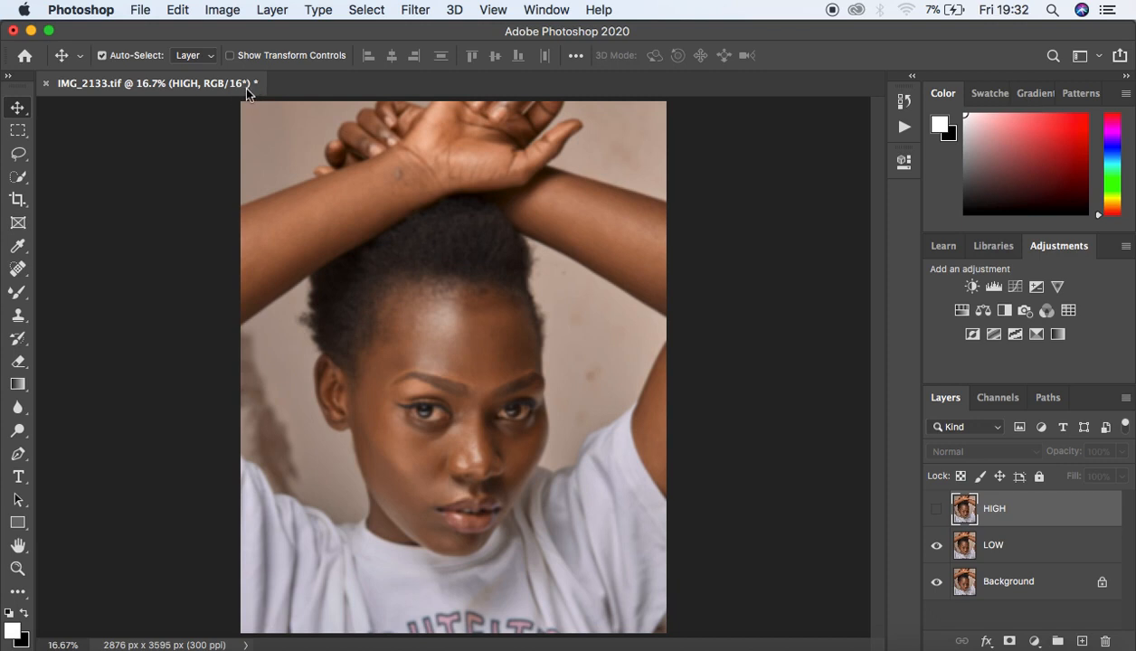
{"action": "left_click", "coordinate": [220, 12]}
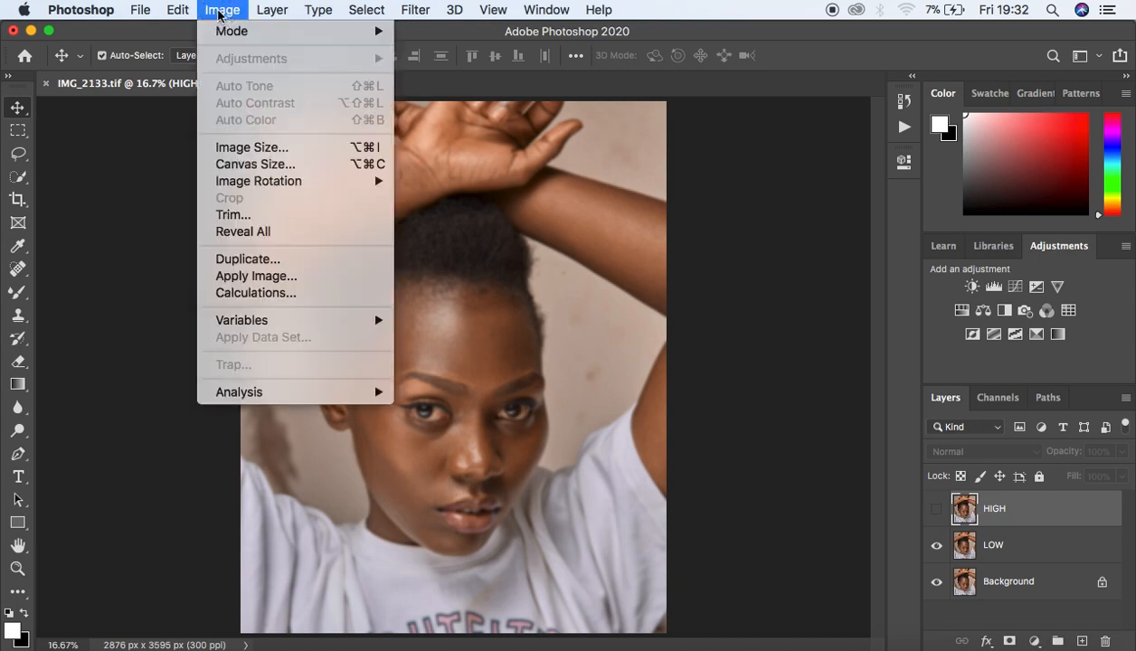
{"action": "mouse_move", "coordinate": [232, 37]}
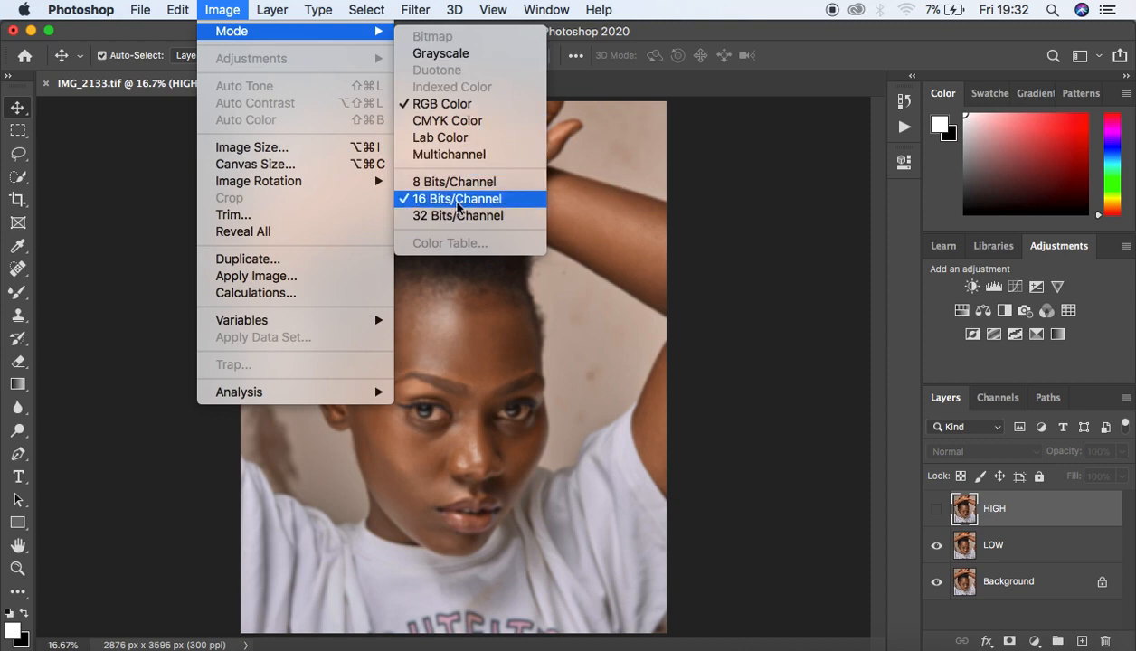
{"action": "left_click", "coordinate": [613, 201]}
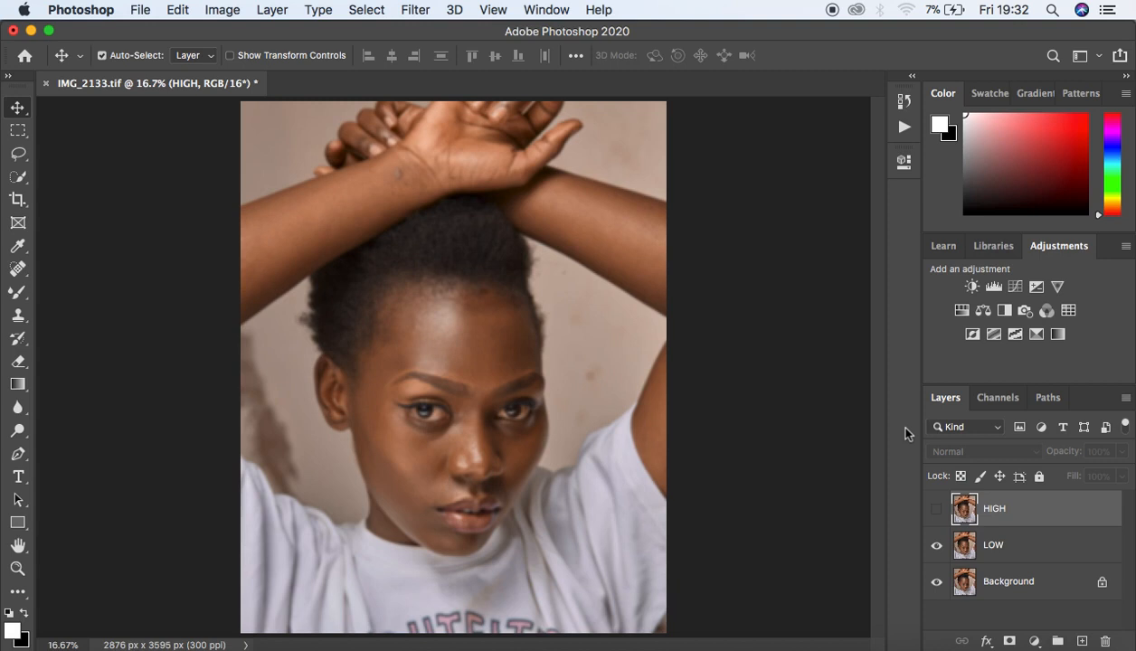
Make the HIGH layer visible and start Apply Image on it with LOW as the source layer.
{"action": "left_click", "coordinate": [936, 509]}
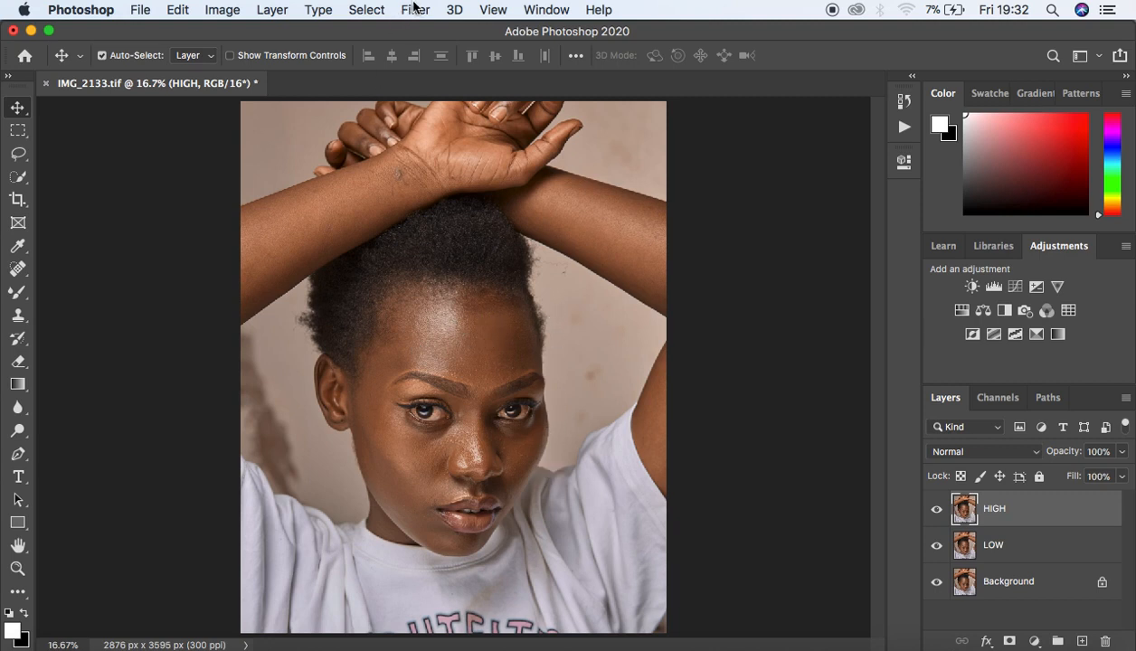
{"action": "left_click", "coordinate": [221, 10]}
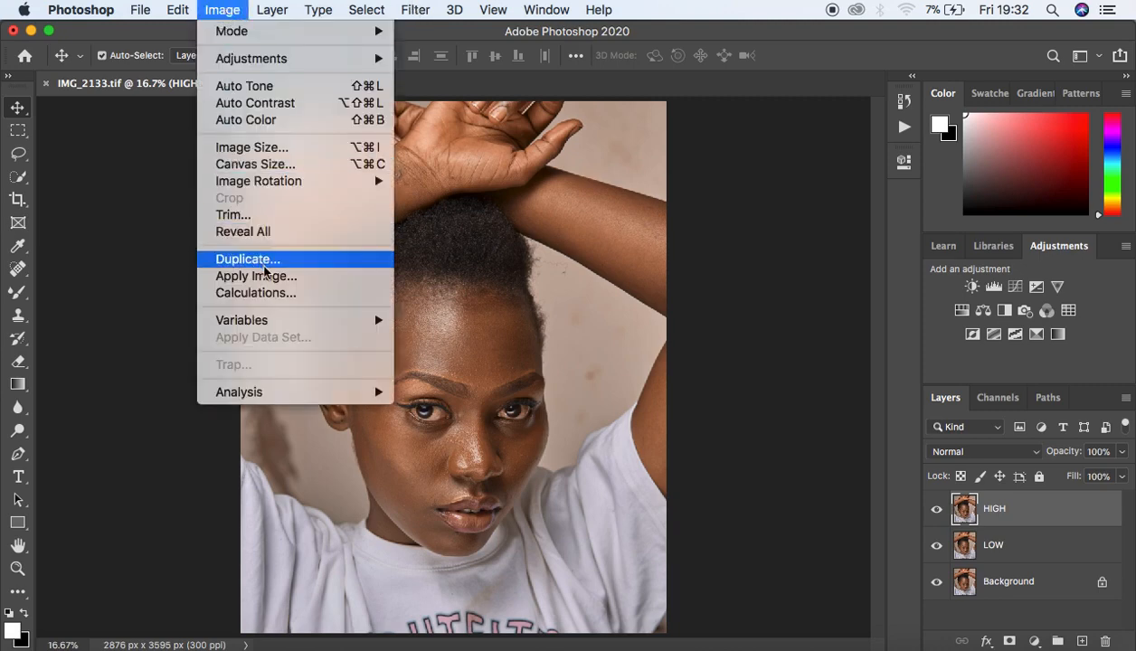
{"action": "left_click", "coordinate": [268, 274]}
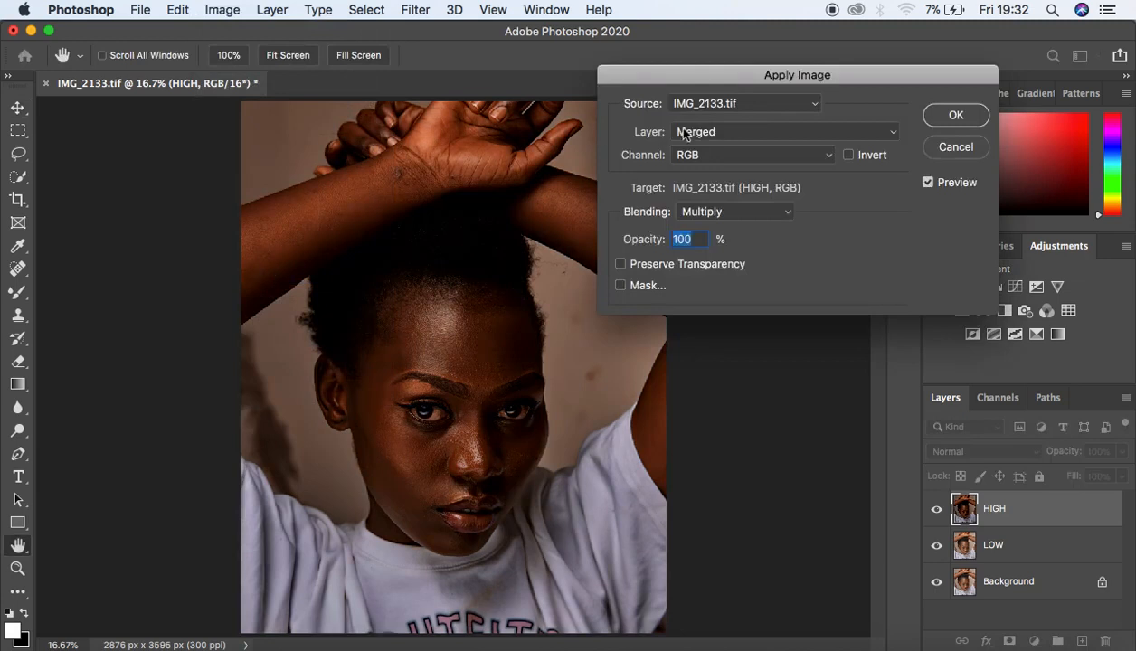
{"action": "left_click_drag", "start_coordinate": [749, 76], "coordinate": [754, 91]}
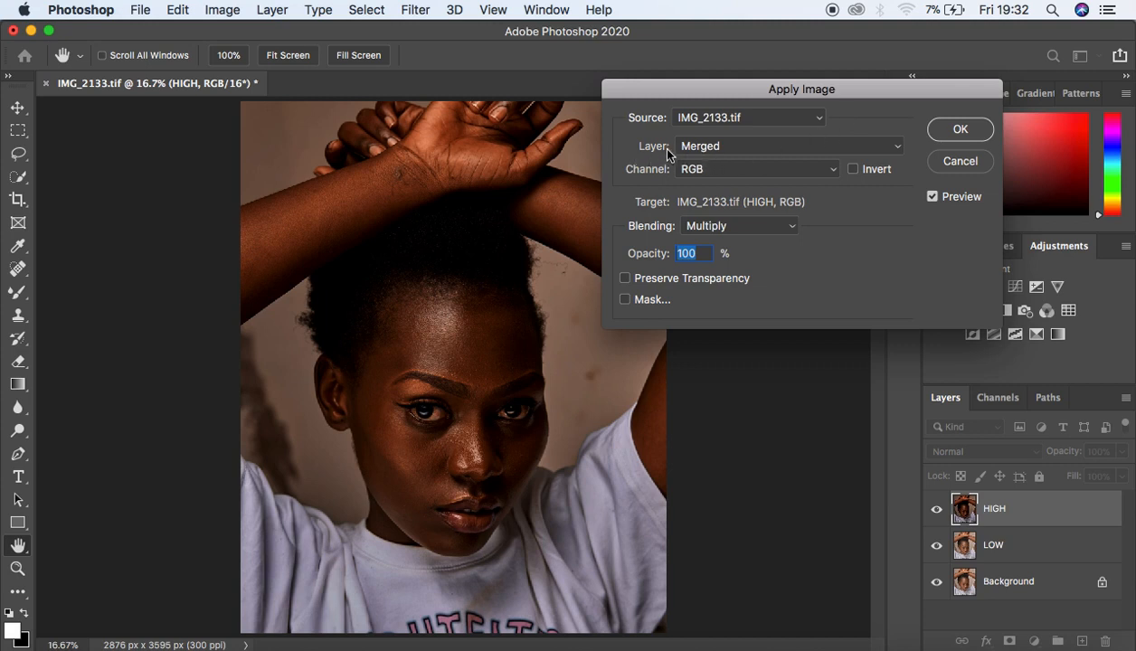
{"action": "left_click", "coordinate": [735, 147]}
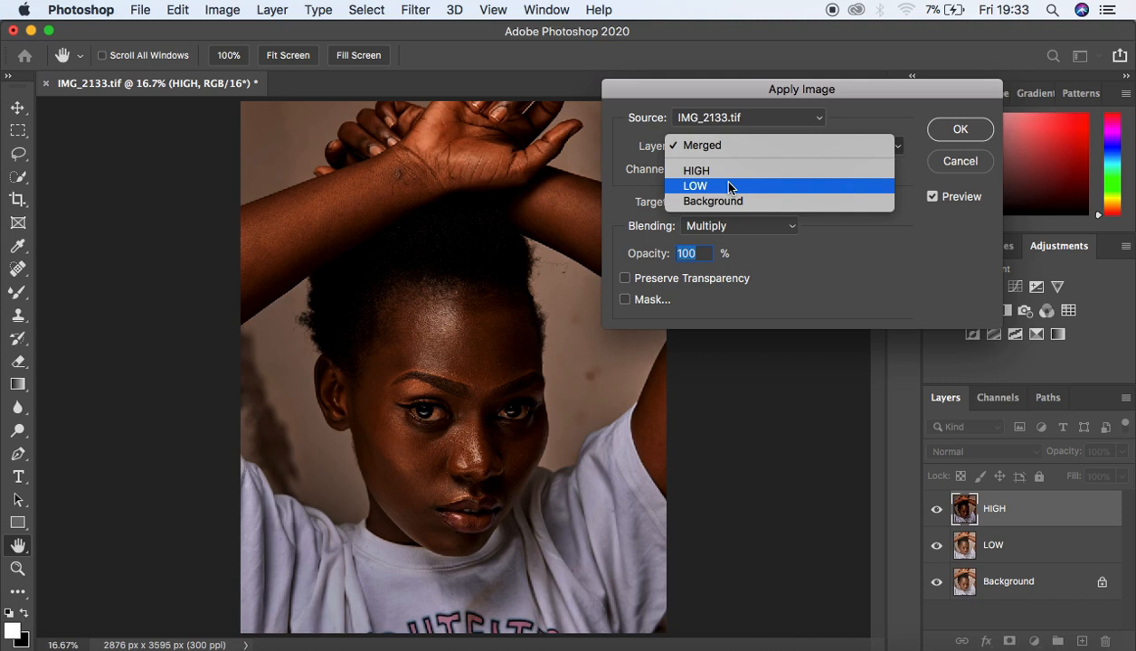
{"action": "left_click", "coordinate": [701, 186]}
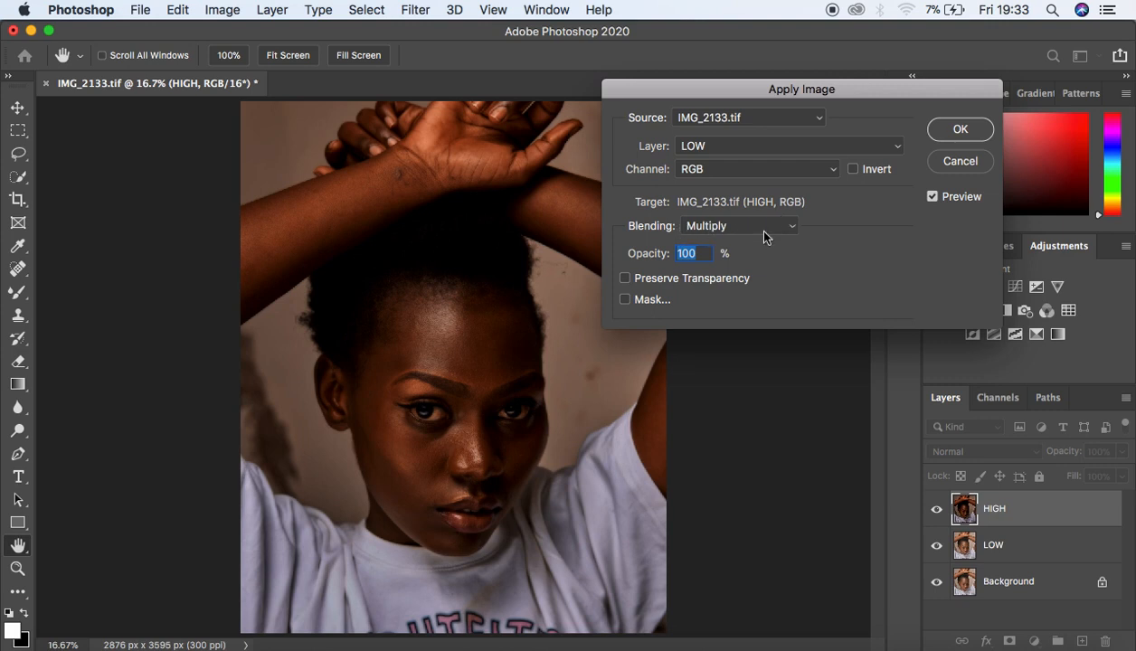
Try the Subtract blending in Apply Image and inspect the extracted skin texture in the preview.
{"action": "left_click", "coordinate": [736, 230]}
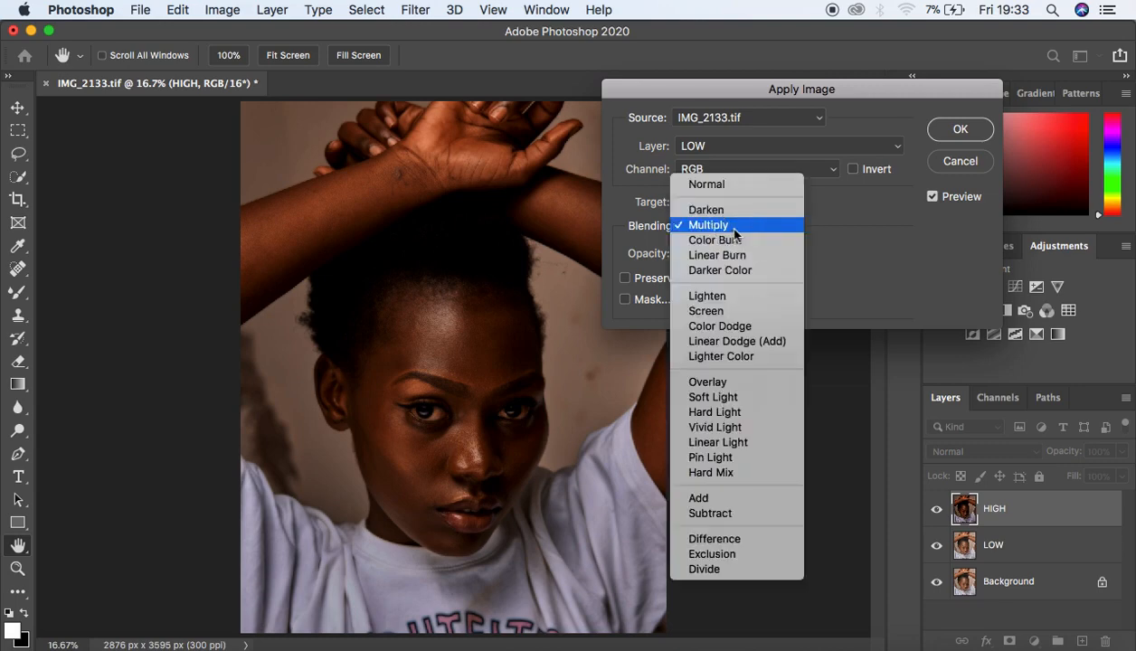
{"action": "left_click", "coordinate": [721, 514]}
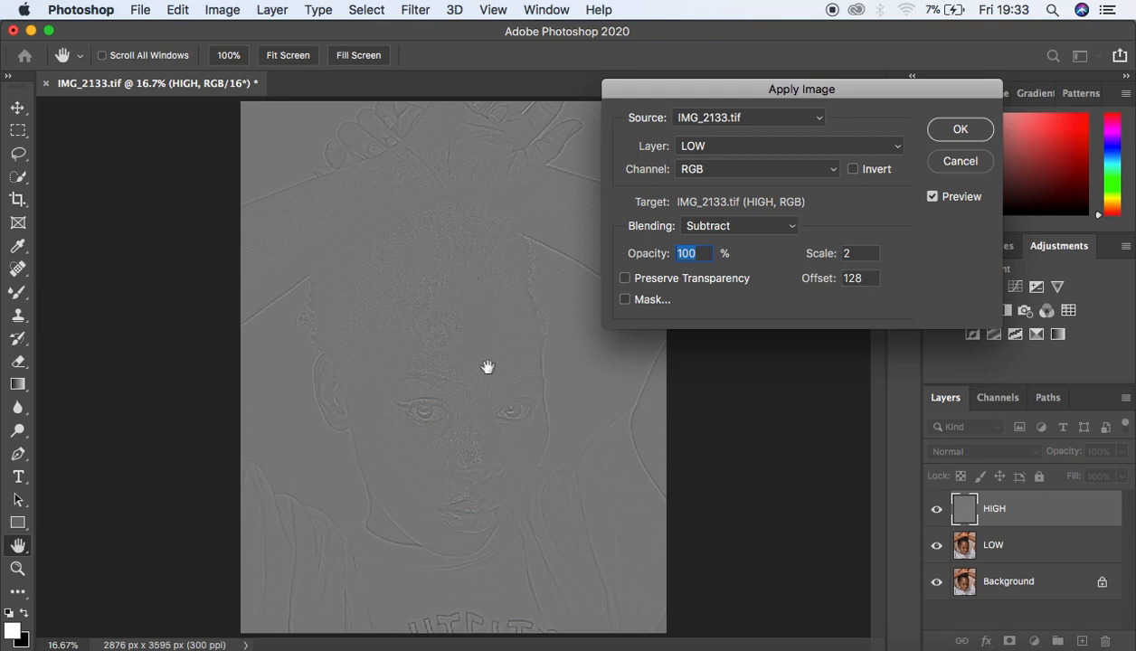
{"action": "key", "text": "super+equal"}
{"action": "key", "text": "super+equal"}
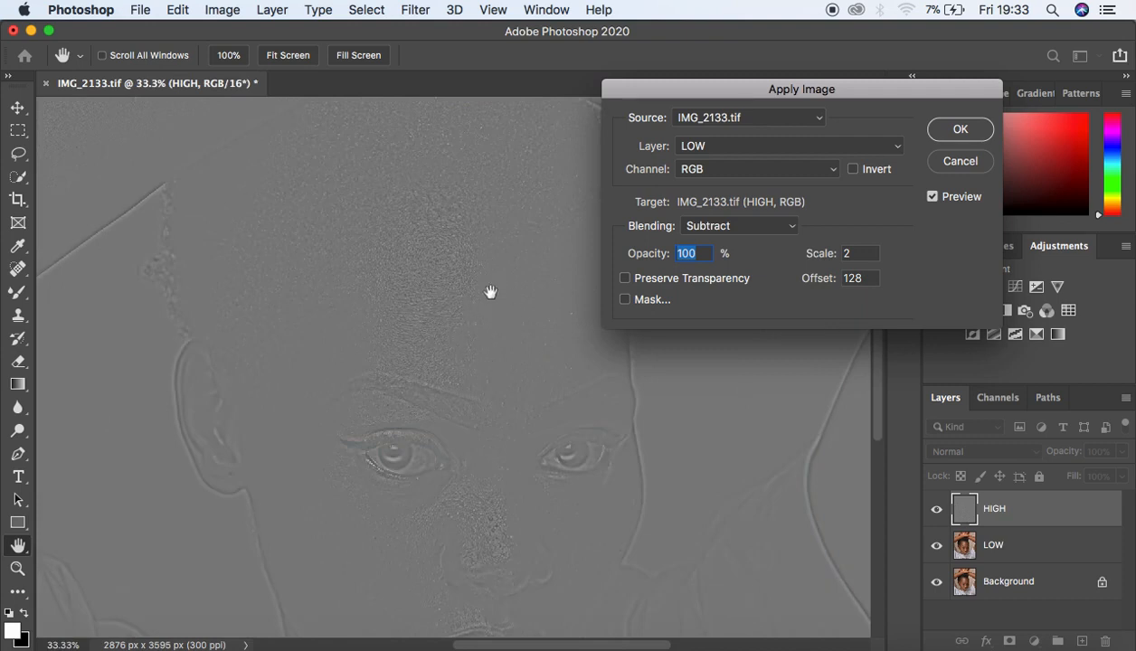
{"action": "key", "text": "super+minus"}
{"action": "key", "text": "super+minus"}
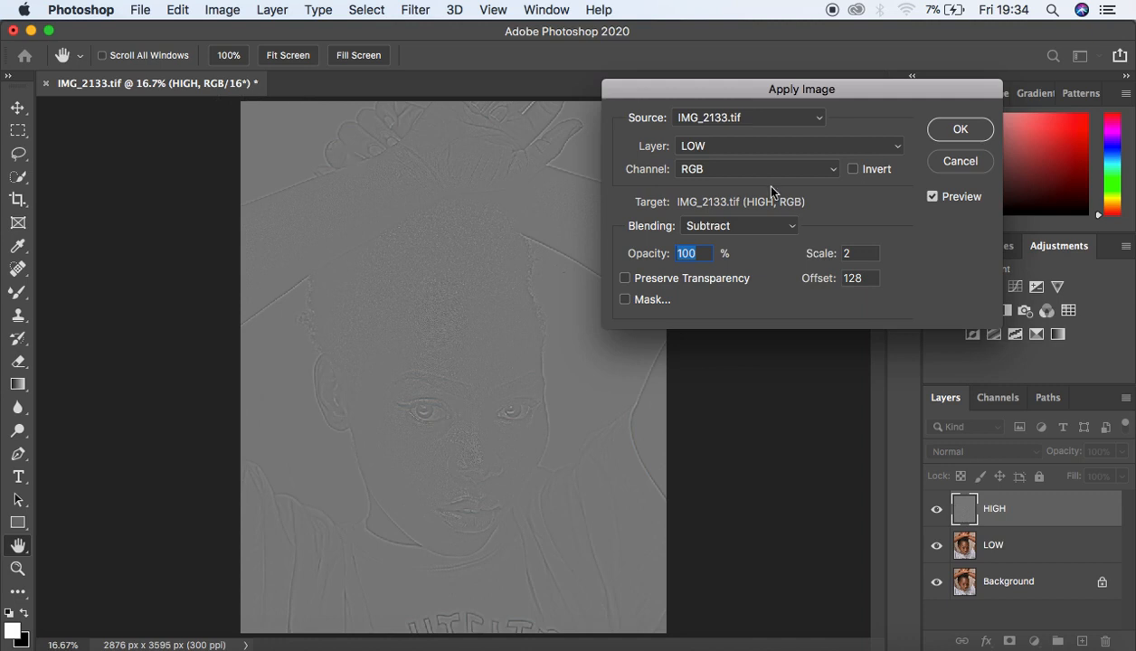
Apply the LOW layer to HIGH with Invert enabled and Add blending.
{"action": "left_click", "coordinate": [693, 145]}
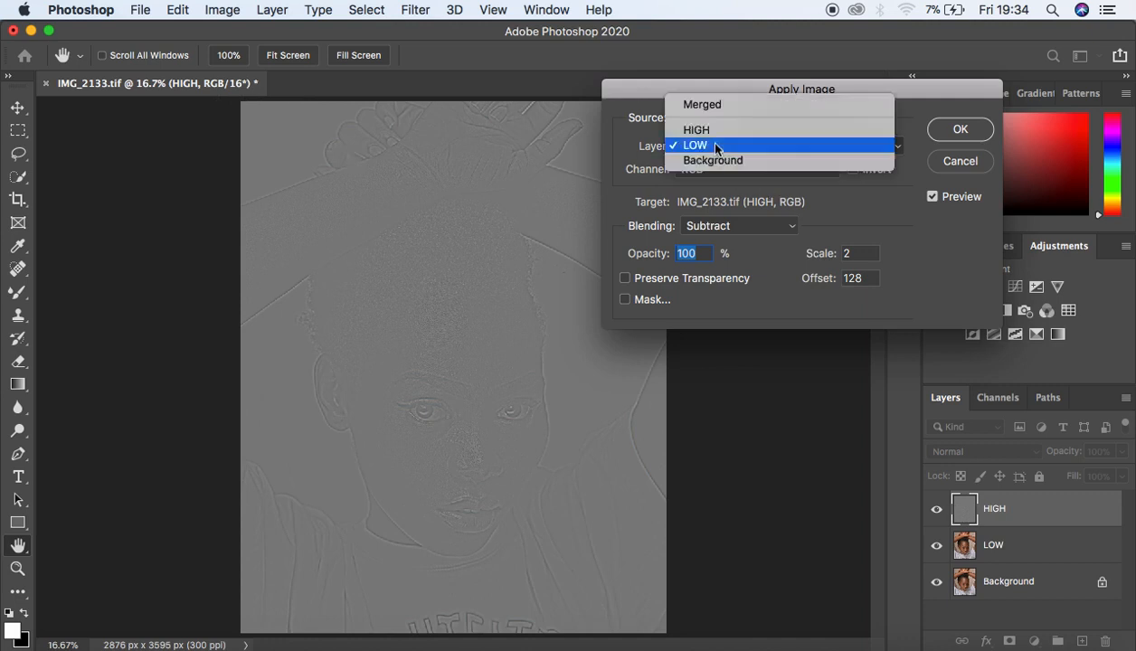
{"action": "left_click", "coordinate": [712, 146]}
{"action": "left_click", "coordinate": [721, 227]}
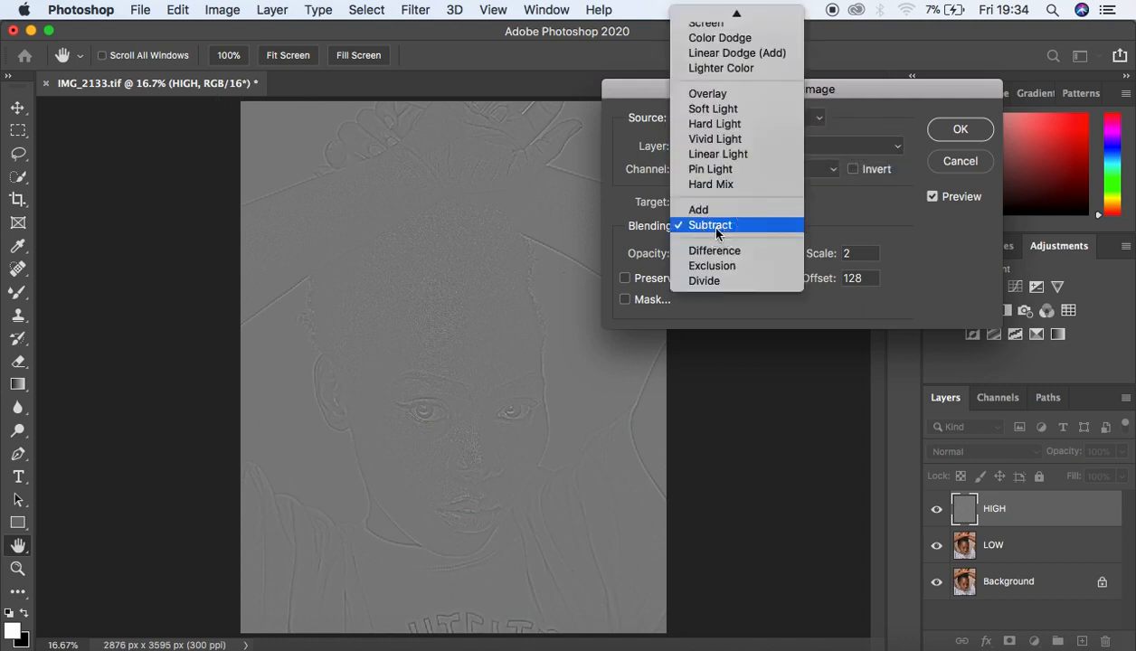
{"action": "left_click", "coordinate": [696, 210]}
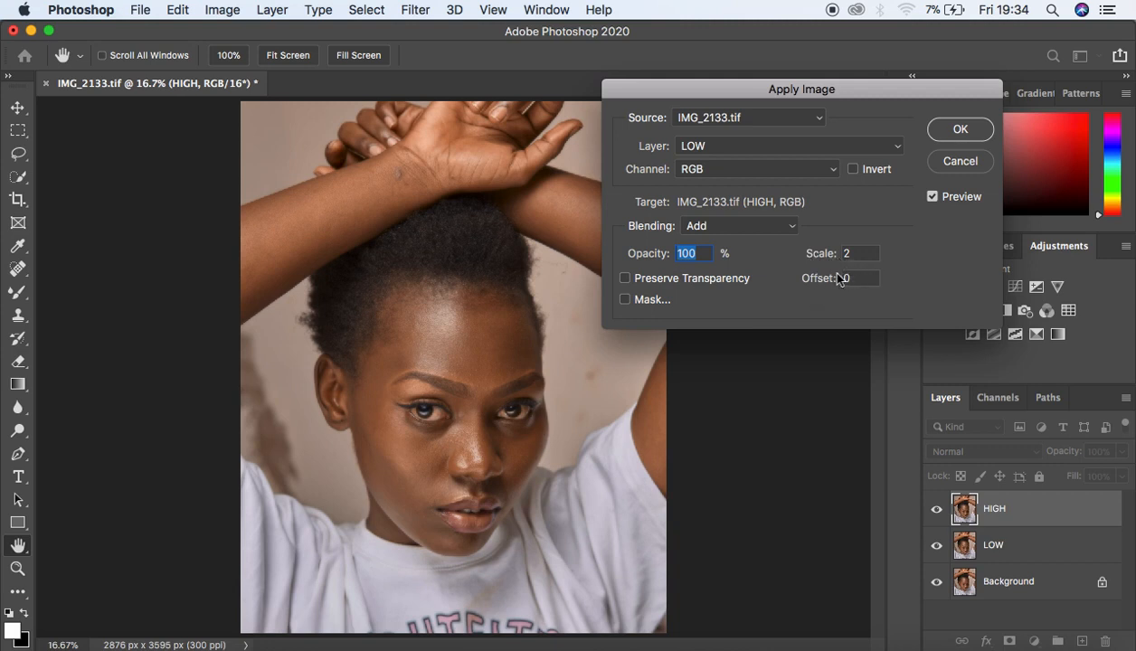
{"action": "left_click", "coordinate": [853, 170]}
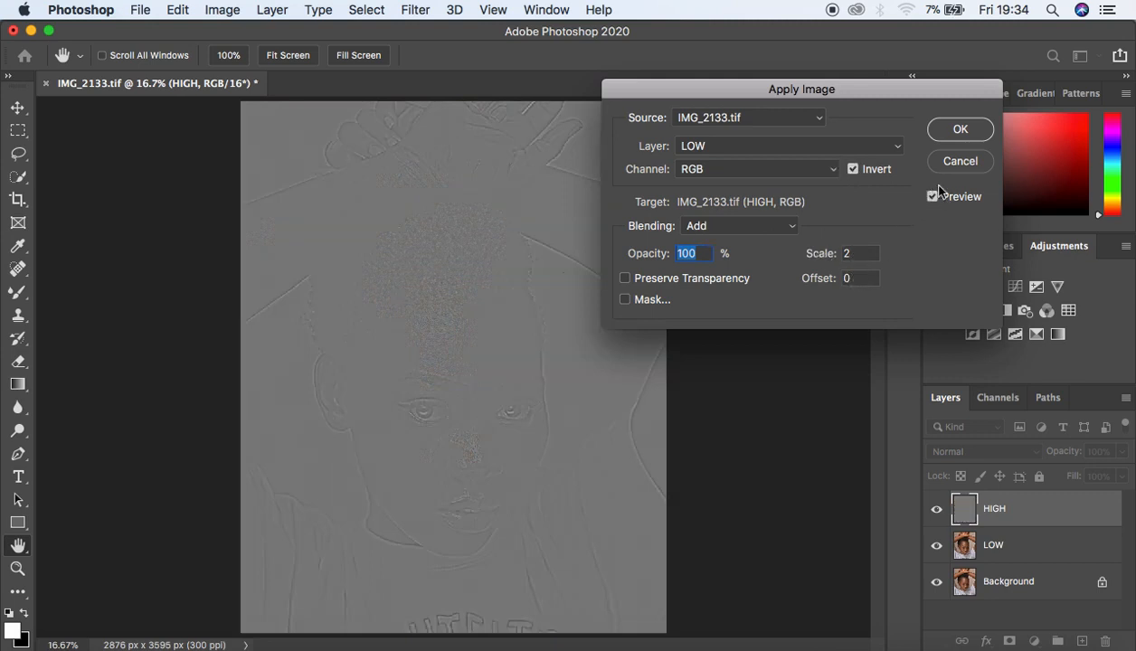
{"action": "left_click", "coordinate": [959, 130]}
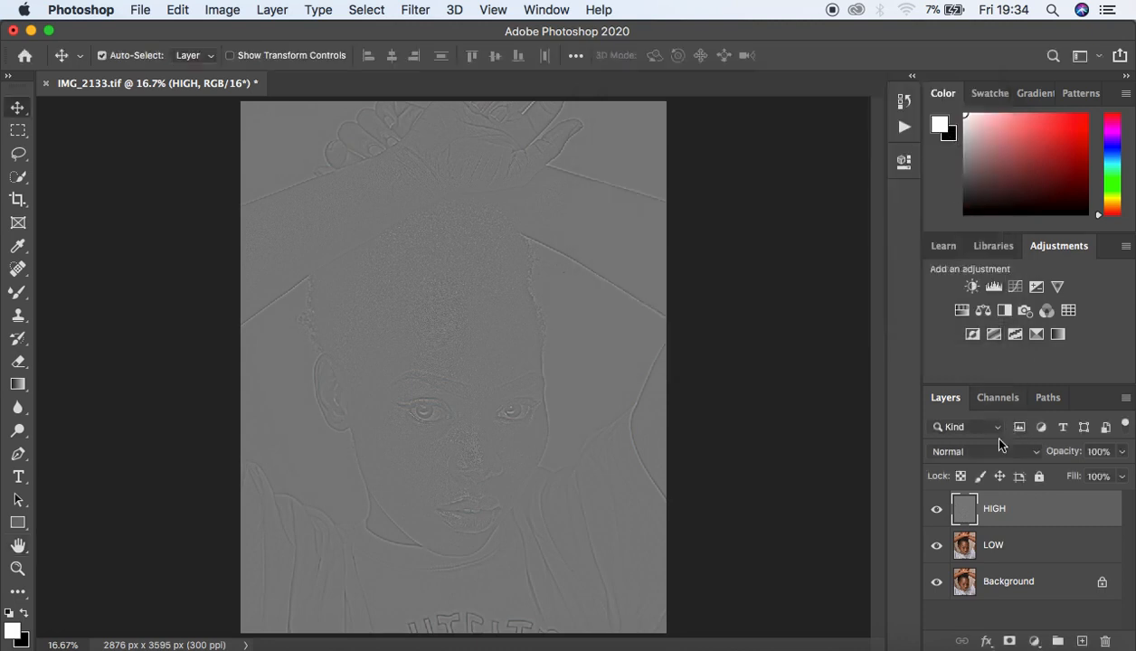
Set the HIGH layer's blend mode to Linear Light and select the HIGH and LOW layers together.
{"action": "left_click", "coordinate": [976, 452]}
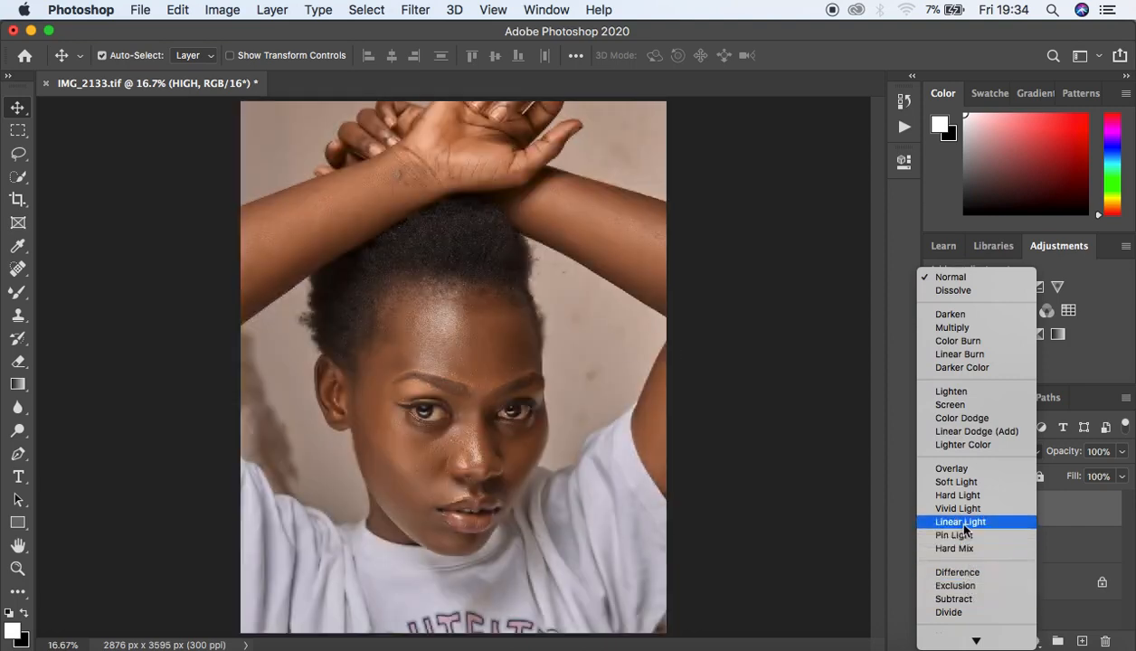
{"action": "left_click", "coordinate": [959, 521]}
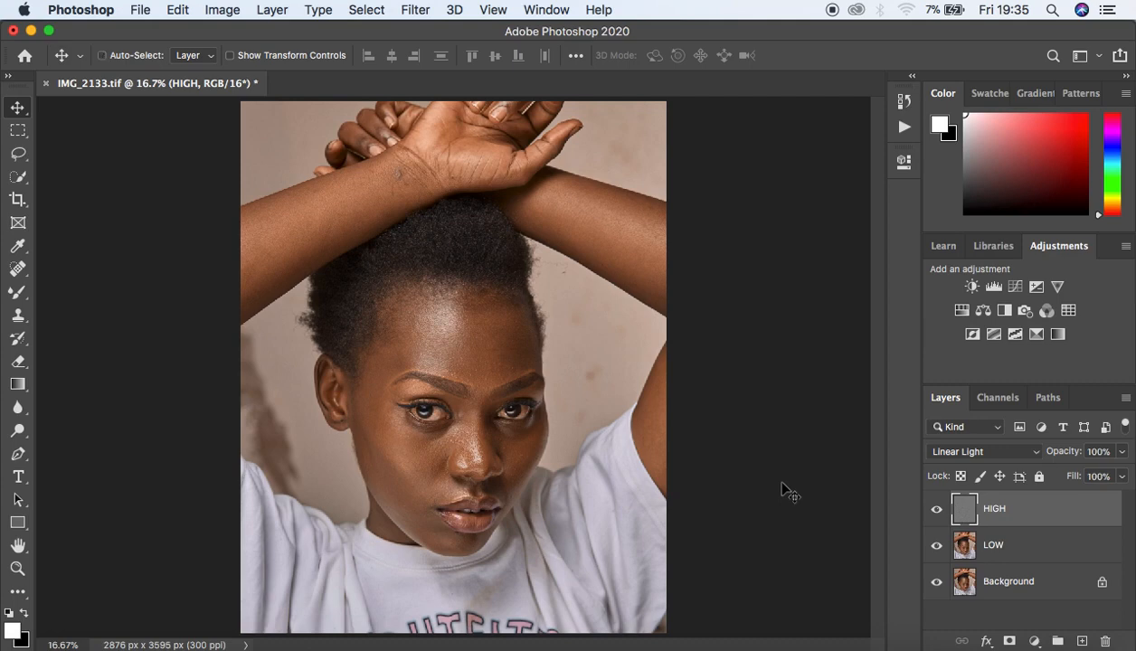
{"action": "key", "text": "super+plus"}
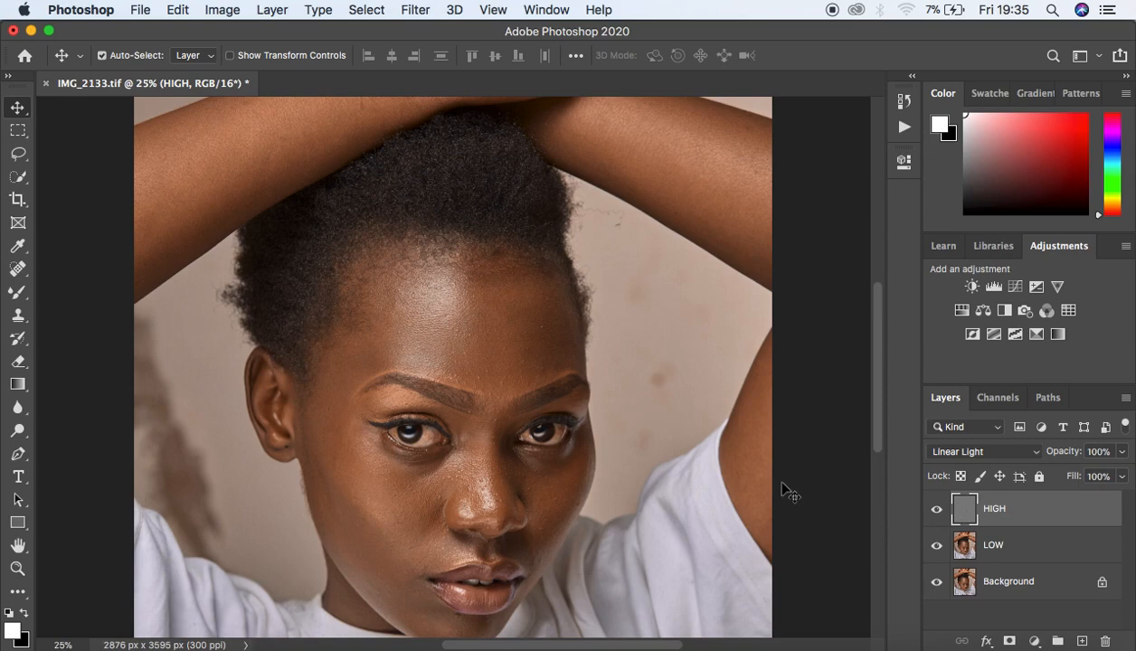
{"action": "left_click", "coordinate": [1040, 543], "text": "super"}
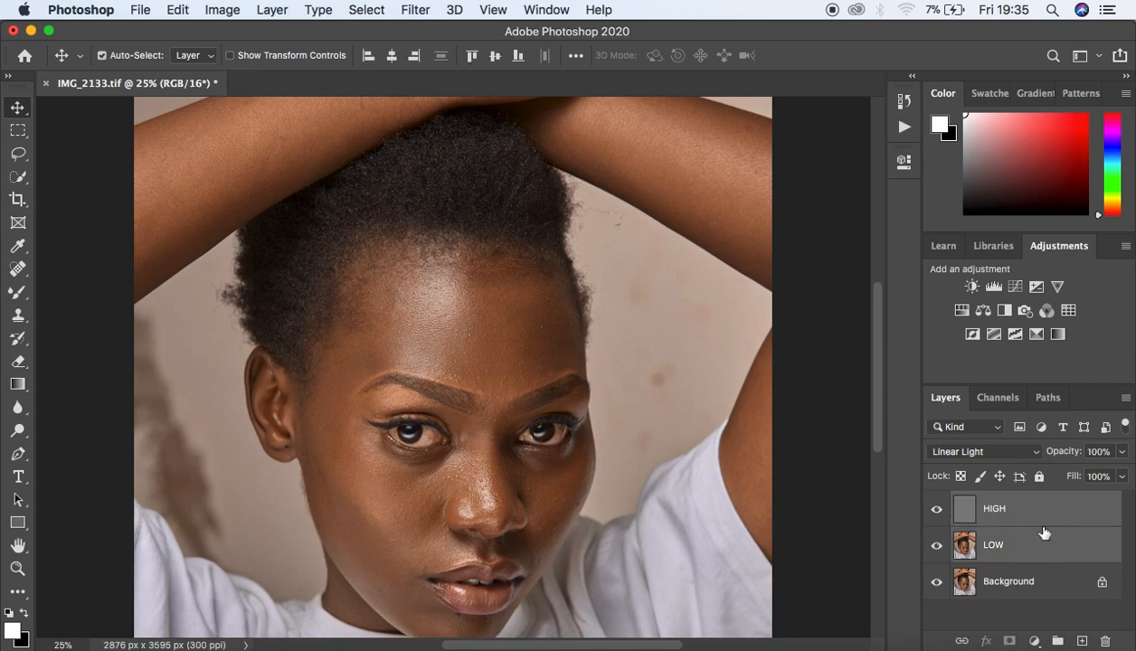
{"action": "key", "text": "super"}
{"action": "key", "text": "super+j"}
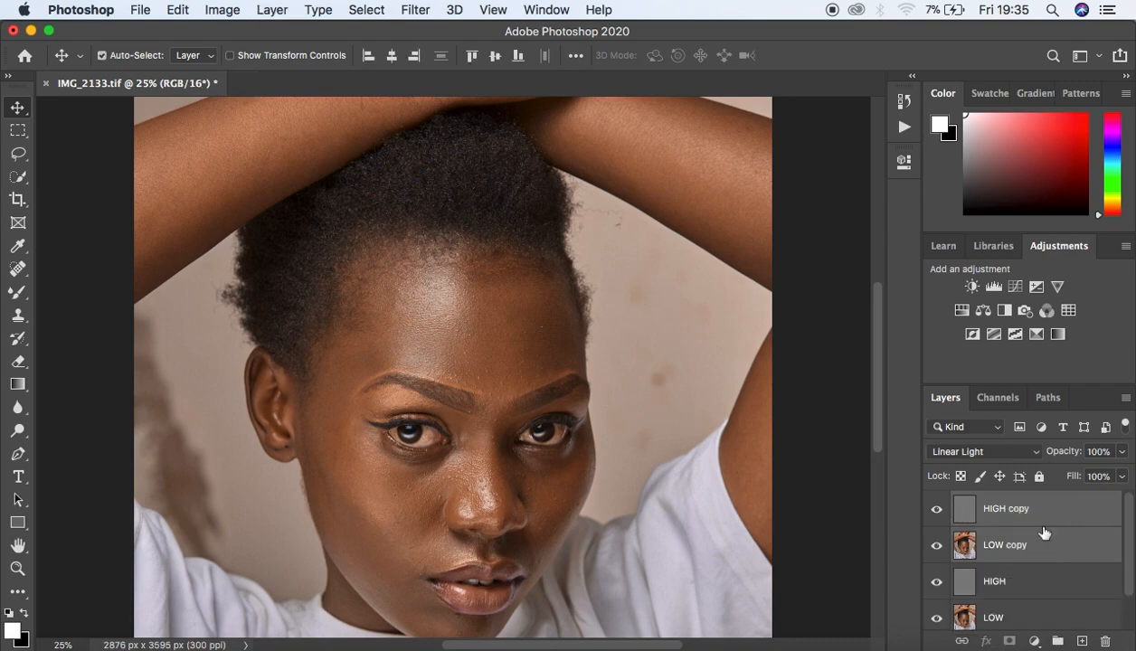
{"action": "key", "text": "super"}
{"action": "key", "text": "super+z"}
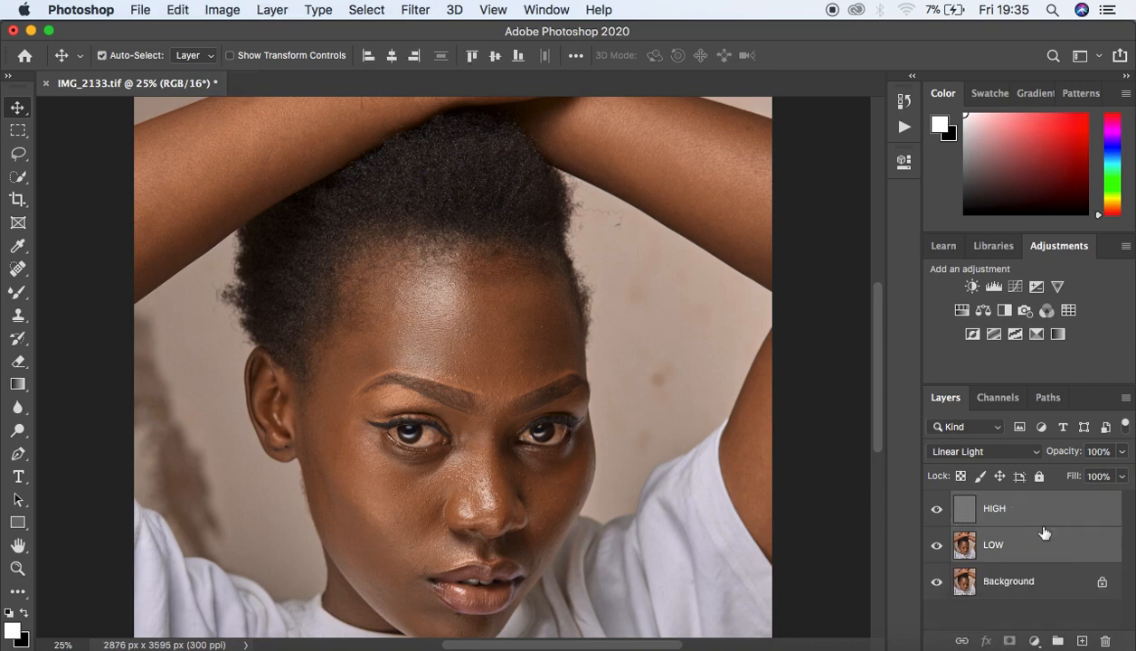
Group the selected HIGH and LOW layers and name the group "freq sep".
{"action": "key", "text": "super"}
{"action": "key", "text": "super+g"}
{"action": "double_click", "coordinate": [1000, 502]}
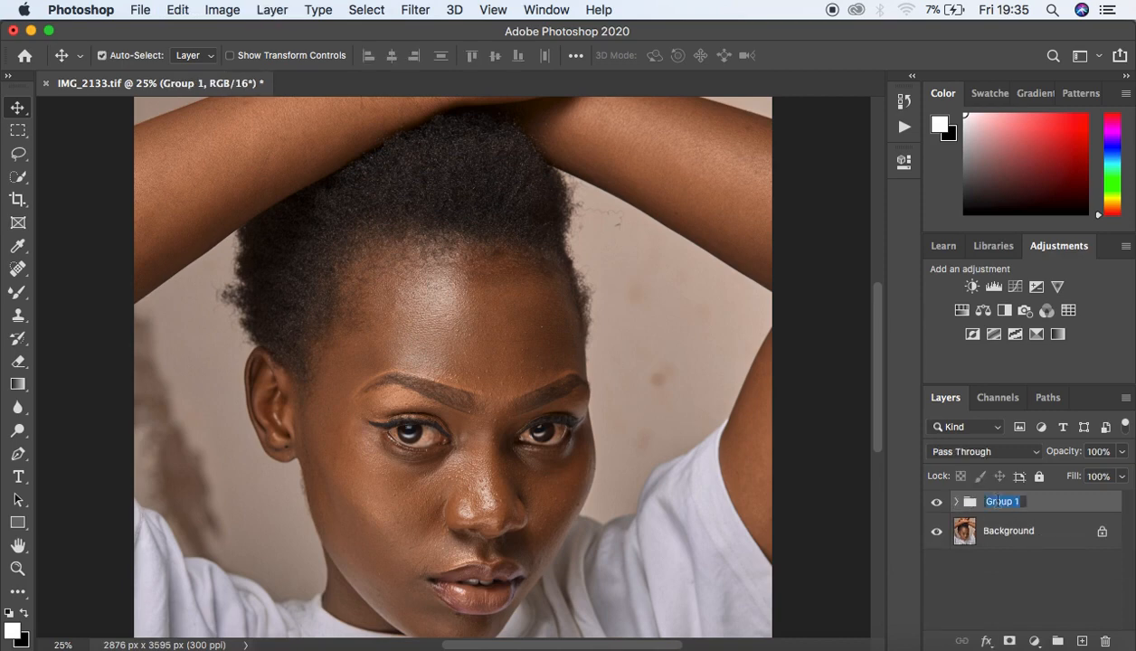
{"action": "type", "text": "freq sep"}
{"action": "key", "text": "Return"}
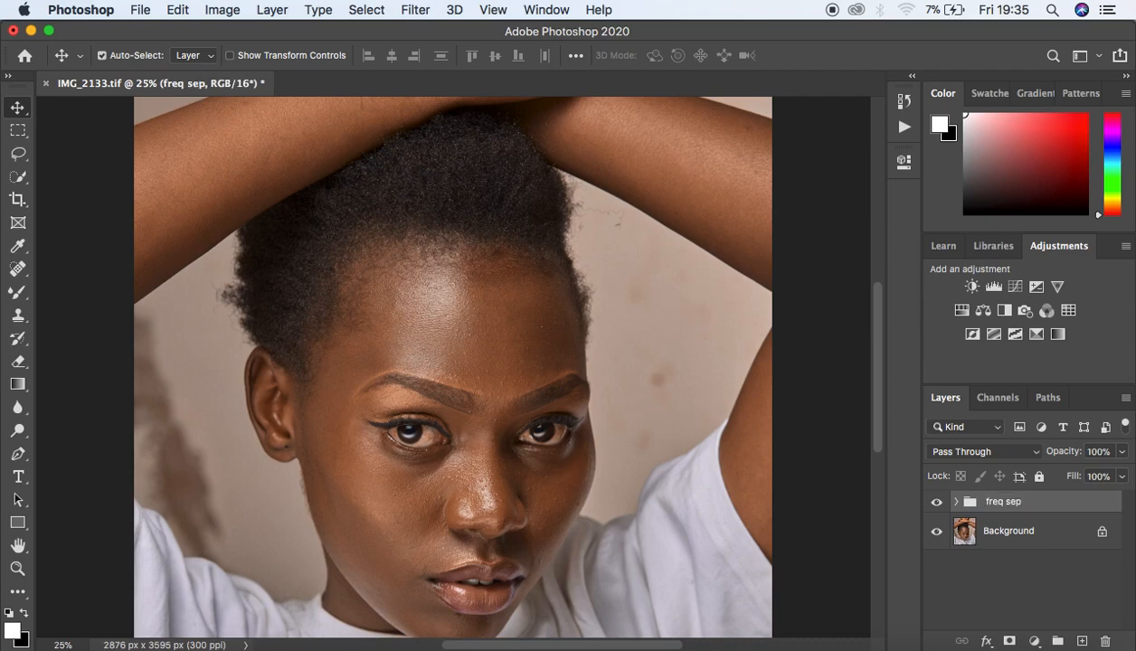
Add a Black & White adjustment layer above HIGH inside the freq sep group and set its Reds to 20.
{"action": "left_click", "coordinate": [955, 502]}
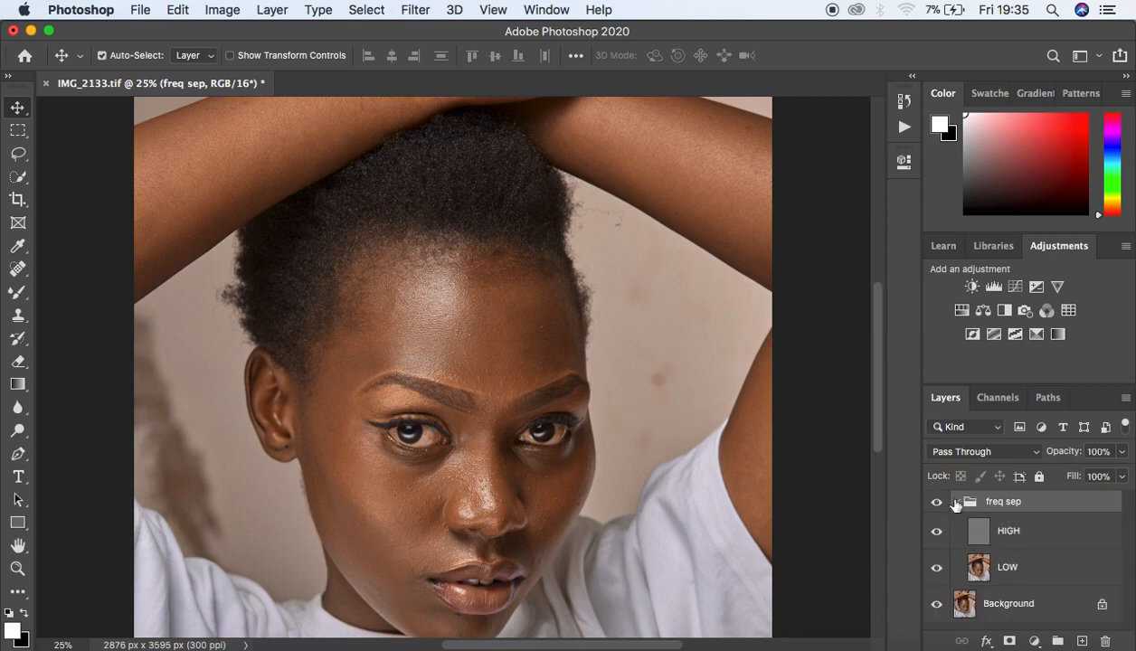
{"action": "key", "text": "super+minus"}
{"action": "key", "text": "super+minus"}
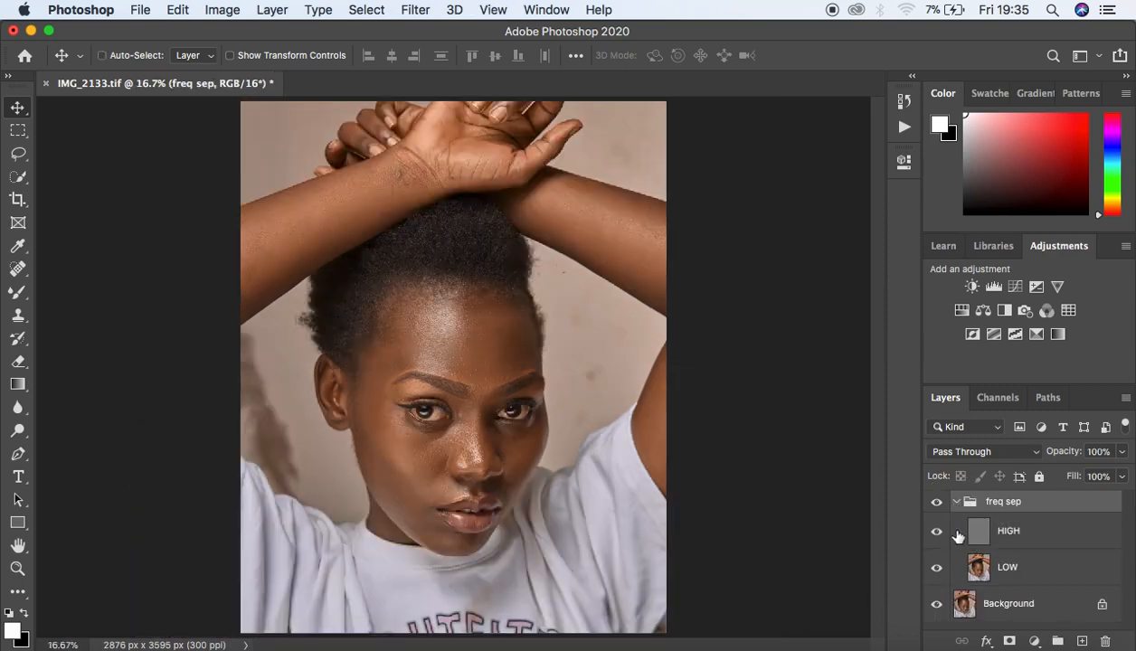
{"action": "key", "text": "super+equal"}
{"action": "left_click", "coordinate": [1046, 536]}
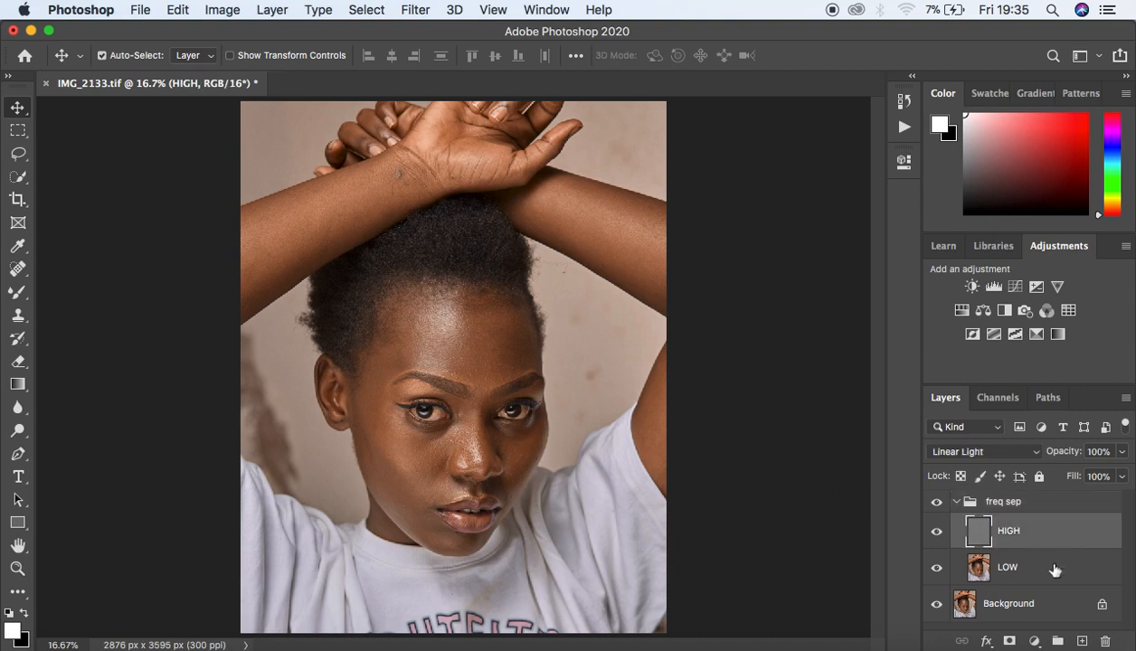
{"action": "left_click", "coordinate": [1034, 641]}
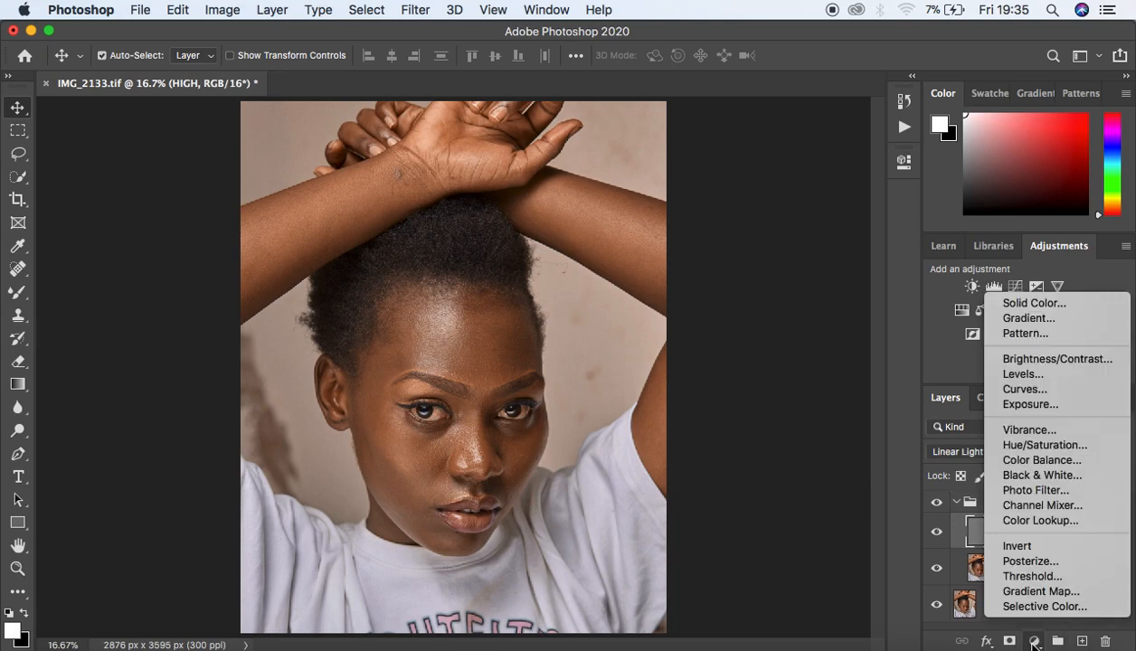
{"action": "left_click", "coordinate": [1022, 475]}
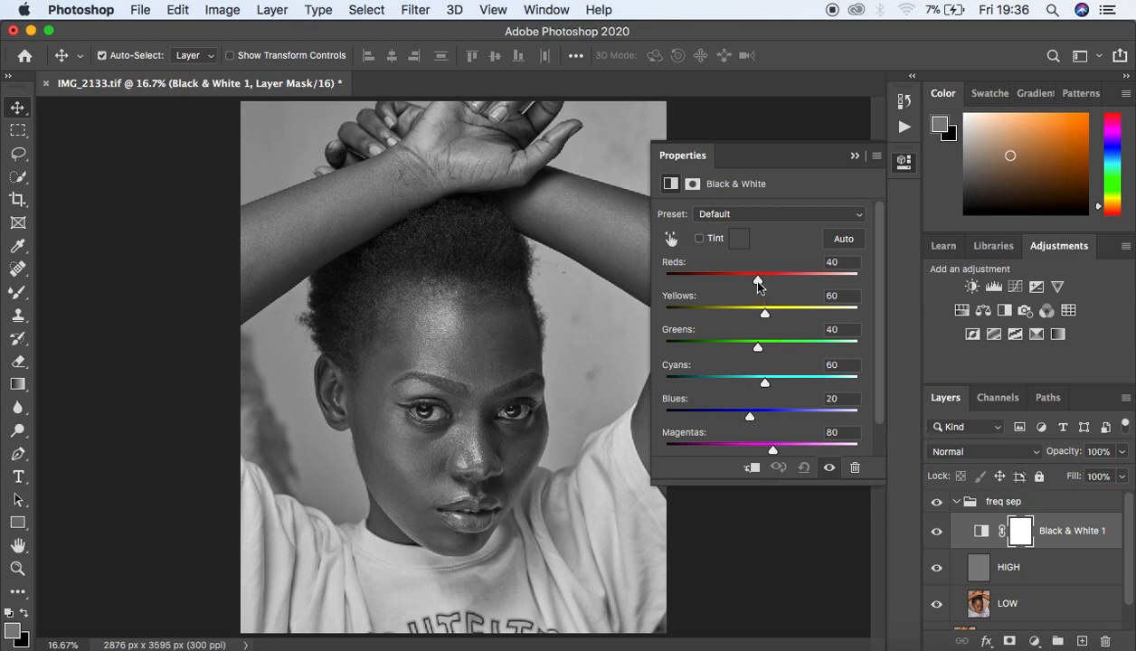
{"action": "left_click_drag", "start_coordinate": [757, 280], "coordinate": [750, 283]}
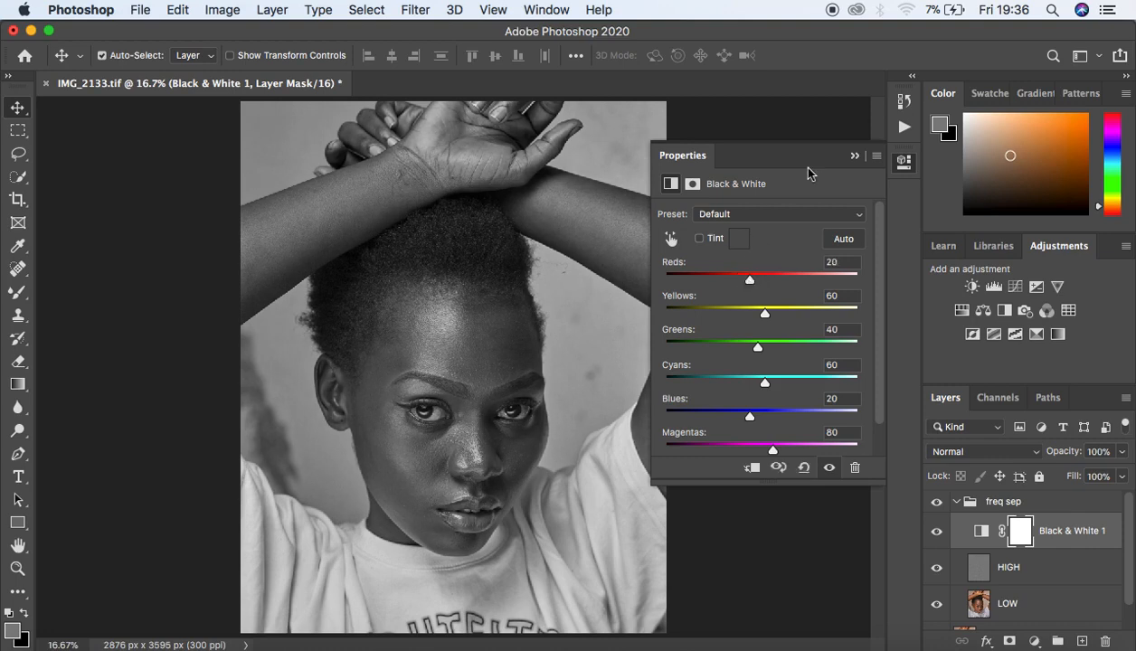
{"action": "left_click", "coordinate": [854, 156]}
Switch to the Mixer Brush with a clean brush load and cleaning after each stroke enabled.
{"action": "key", "text": "super+equal"}
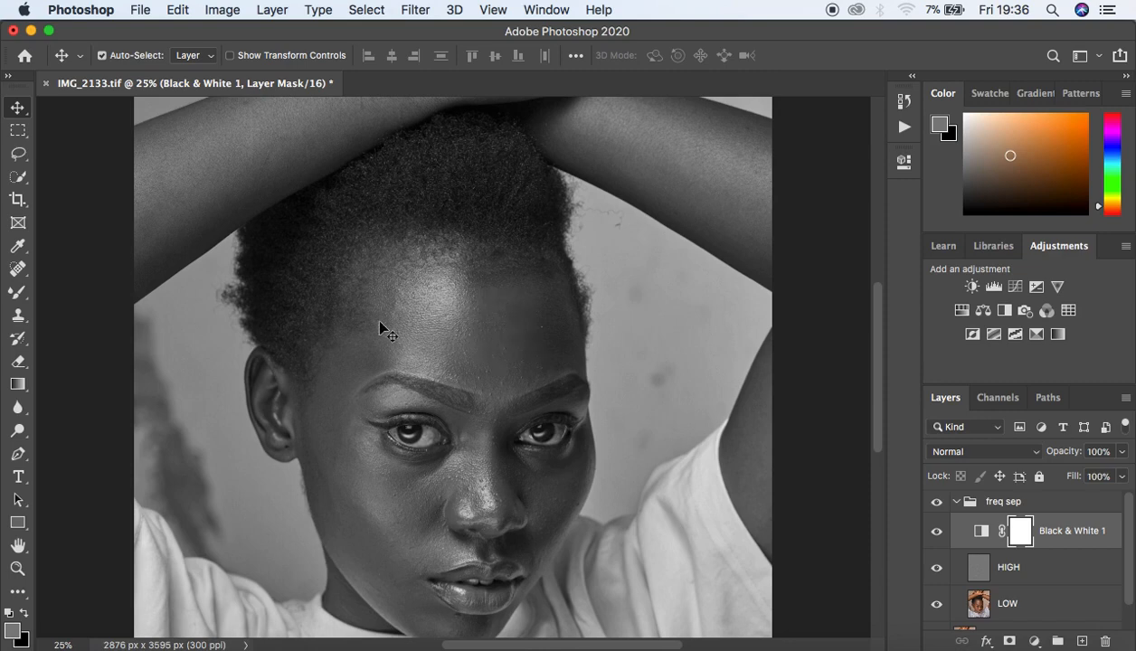
{"action": "left_click", "coordinate": [18, 294]}
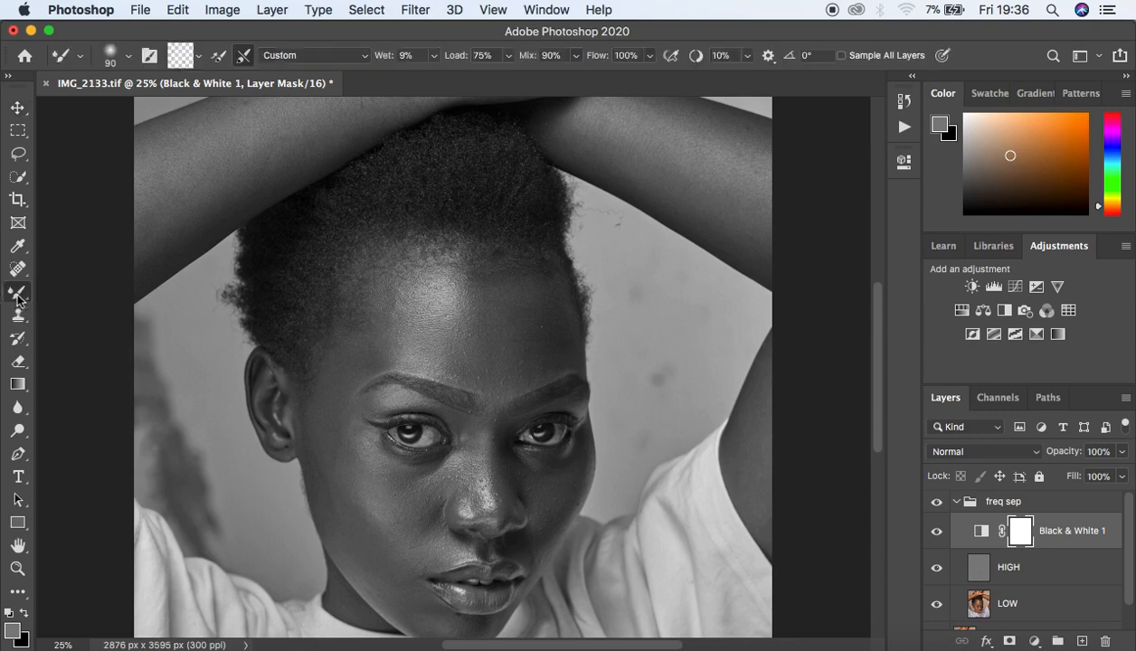
{"action": "right_click", "coordinate": [18, 298]}
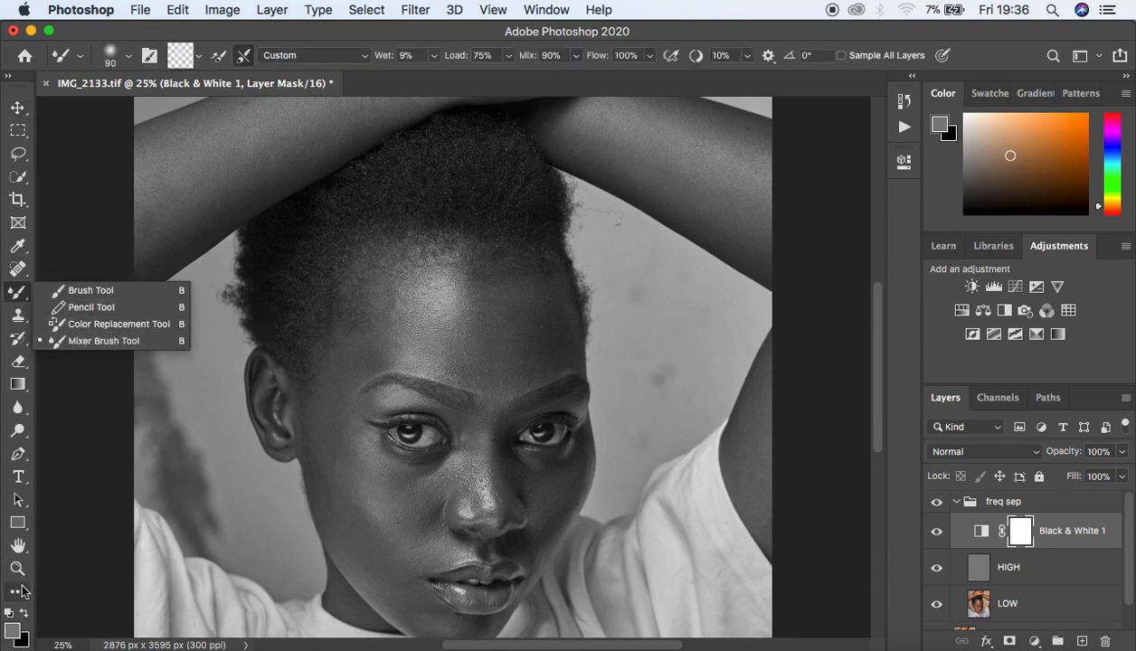
{"action": "left_click", "coordinate": [199, 58]}
{"action": "left_click", "coordinate": [212, 88]}
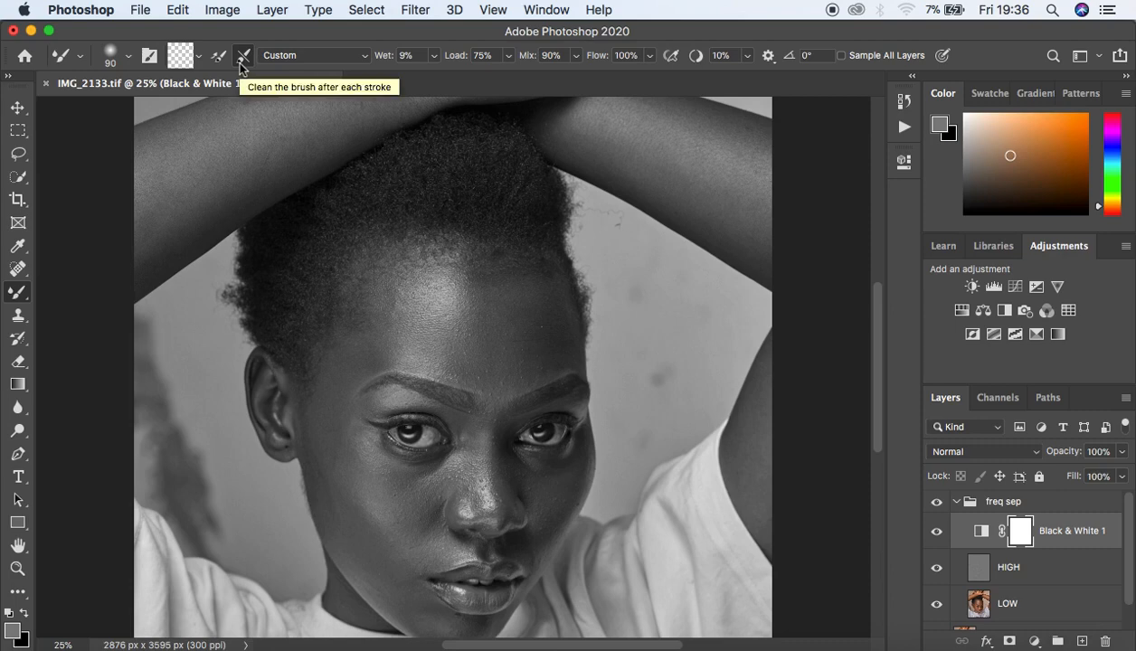
{"action": "left_click", "coordinate": [241, 63]}
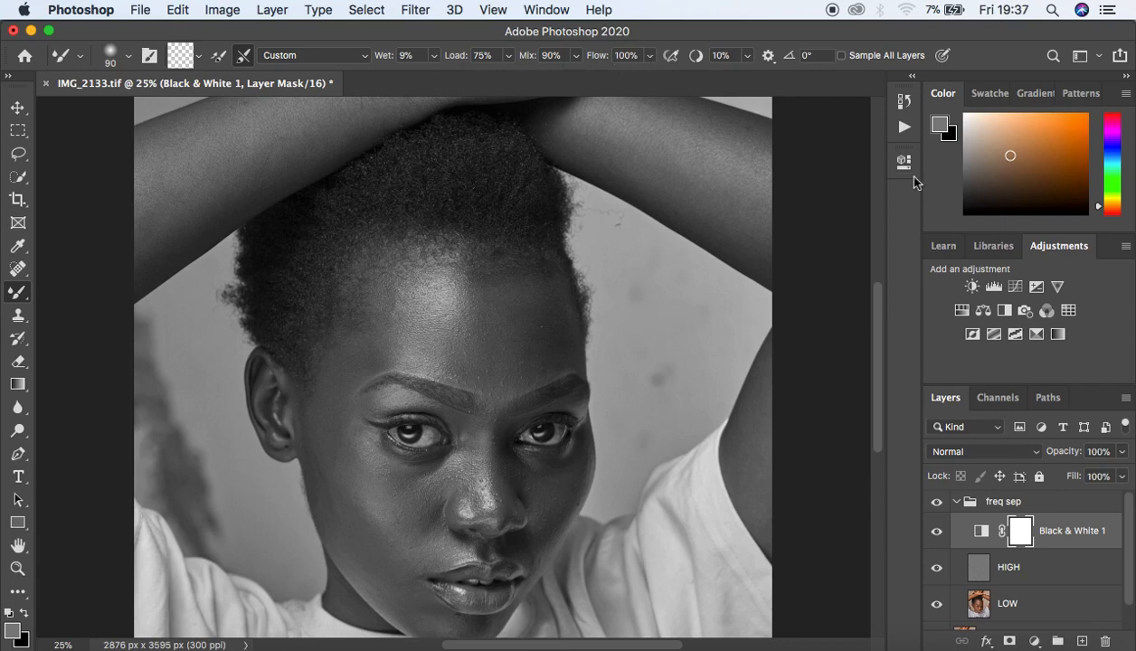
Blend the uneven forehead tones on the LOW layer with Mixer Brush strokes, enlarging the brush to 300.
{"action": "left_click", "coordinate": [999, 606]}
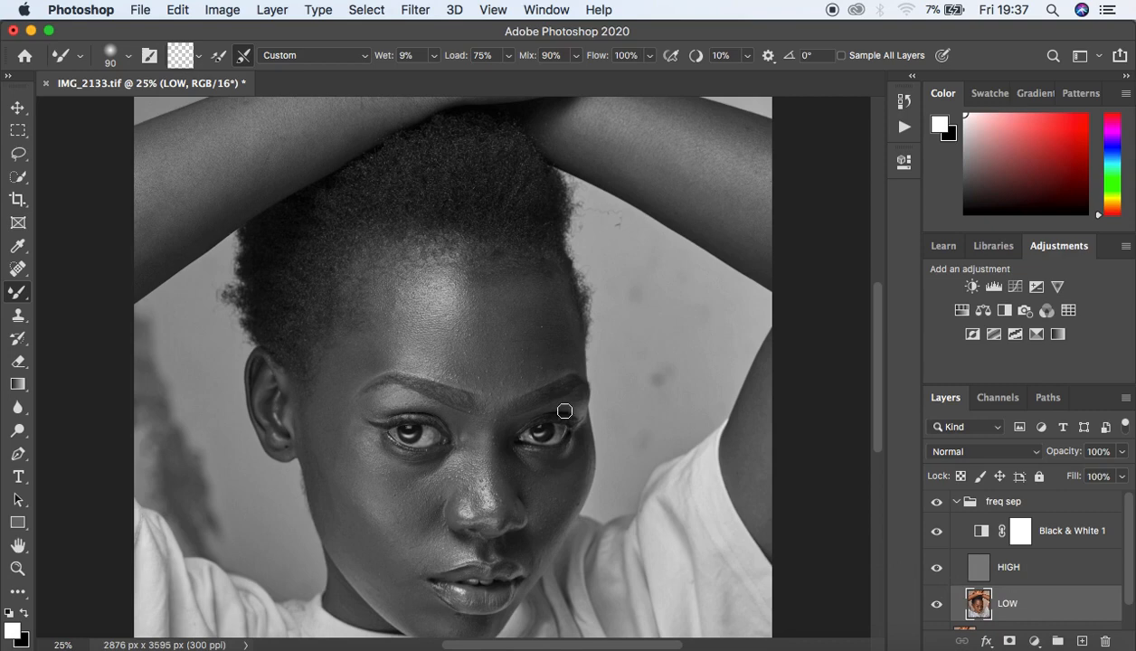
{"action": "key", "text": "bracketright"}
{"action": "key", "text": "bracketright"}
{"action": "key", "text": "bracketright"}
{"action": "key", "text": "bracketright"}
{"action": "key", "text": "bracketright"}
{"action": "key", "text": "bracketright"}
{"action": "key", "text": "bracketleft"}
{"action": "mouse_move", "coordinate": [380, 291]}
{"action": "left_mouse_down"}
{"action": "mouse_move", "coordinate": [363, 357]}
{"action": "mouse_move", "coordinate": [369, 328]}
{"action": "mouse_move", "coordinate": [373, 350]}
{"action": "mouse_move", "coordinate": [386, 330]}
{"action": "mouse_move", "coordinate": [390, 290]}
{"action": "mouse_move", "coordinate": [395, 340]}
{"action": "mouse_move", "coordinate": [415, 353]}
{"action": "mouse_move", "coordinate": [404, 348]}
{"action": "mouse_move", "coordinate": [429, 355]}
{"action": "mouse_move", "coordinate": [461, 339]}
{"action": "left_mouse_up"}
{"action": "key", "text": "bracketright"}
{"action": "key", "text": "bracketright"}
{"action": "mouse_move", "coordinate": [476, 300]}
{"action": "left_mouse_down"}
{"action": "mouse_move", "coordinate": [540, 296]}
{"action": "mouse_move", "coordinate": [556, 344]}
{"action": "mouse_move", "coordinate": [529, 365]}
{"action": "left_mouse_up"}
{"action": "key", "text": "bracketleft"}
{"action": "key", "text": "bracketleft"}
{"action": "left_click_drag", "start_coordinate": [520, 322], "coordinate": [522, 351]}
{"action": "mouse_move", "coordinate": [545, 296]}
{"action": "left_mouse_down"}
{"action": "mouse_move", "coordinate": [482, 274]}
{"action": "mouse_move", "coordinate": [385, 289]}
{"action": "mouse_move", "coordinate": [394, 305]}
{"action": "mouse_move", "coordinate": [452, 294]}
{"action": "mouse_move", "coordinate": [451, 333]}
{"action": "mouse_move", "coordinate": [450, 311]}
{"action": "mouse_move", "coordinate": [493, 316]}
{"action": "mouse_move", "coordinate": [471, 307]}
{"action": "mouse_move", "coordinate": [520, 311]}
{"action": "mouse_move", "coordinate": [541, 297]}
{"action": "mouse_move", "coordinate": [538, 332]}
{"action": "left_mouse_up"}
{"action": "key", "text": "bracketright"}
{"action": "key", "text": "bracketright"}
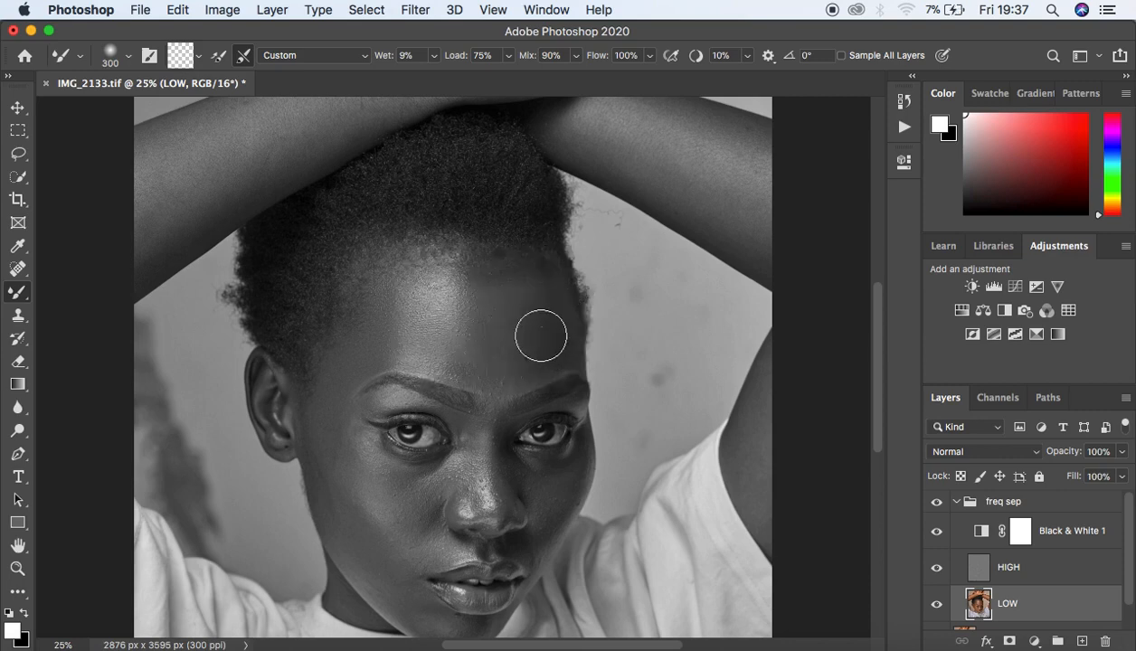
{"action": "left_click_drag", "start_coordinate": [452, 345], "coordinate": [463, 352]}
{"action": "mouse_move", "coordinate": [405, 333]}
{"action": "left_mouse_down"}
{"action": "mouse_move", "coordinate": [384, 326]}
{"action": "mouse_move", "coordinate": [395, 311]}
{"action": "mouse_move", "coordinate": [327, 368]}
{"action": "mouse_move", "coordinate": [419, 320]}
{"action": "left_mouse_up"}
{"action": "mouse_move", "coordinate": [504, 355]}
{"action": "left_mouse_down"}
{"action": "mouse_move", "coordinate": [469, 289]}
{"action": "mouse_move", "coordinate": [533, 299]}
{"action": "mouse_move", "coordinate": [547, 320]}
{"action": "mouse_move", "coordinate": [573, 322]}
{"action": "left_mouse_up"}
Hide the Black & White adjustment layer and toggle the freq sep group's visibility to compare the forehead before and after.
{"action": "left_click", "coordinate": [937, 532]}
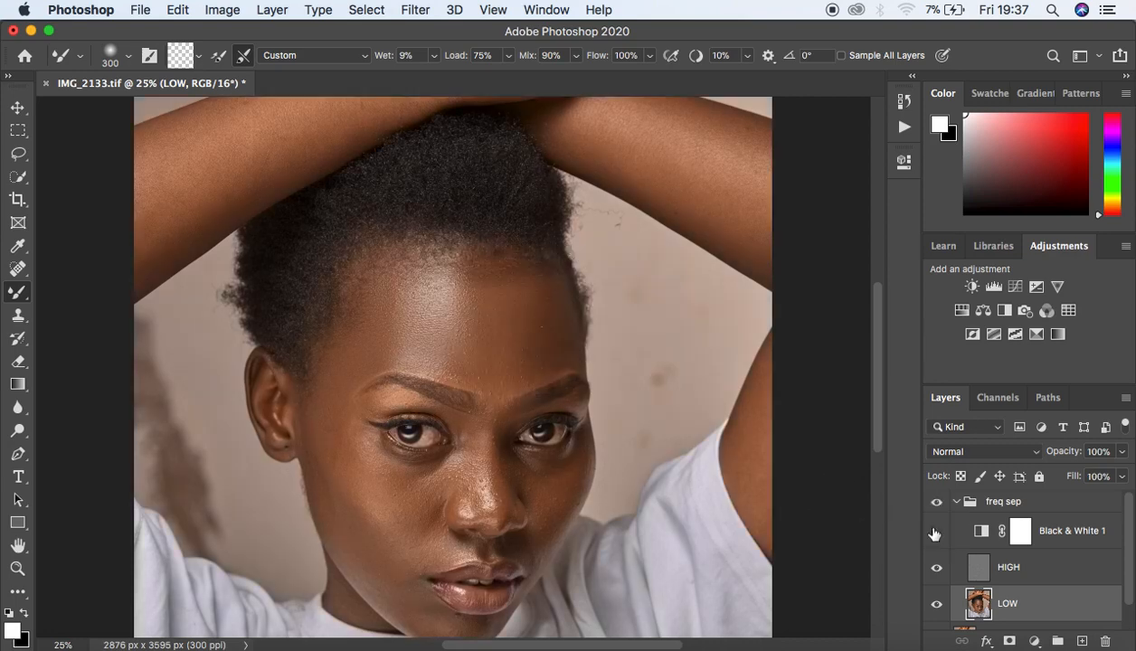
{"action": "key", "text": "super+equal"}
{"action": "key", "text": "super+minus"}
{"action": "left_click", "coordinate": [937, 502]}
{"action": "left_click", "coordinate": [937, 502]}
{"action": "left_click", "coordinate": [937, 502]}
{"action": "left_click", "coordinate": [937, 502]}
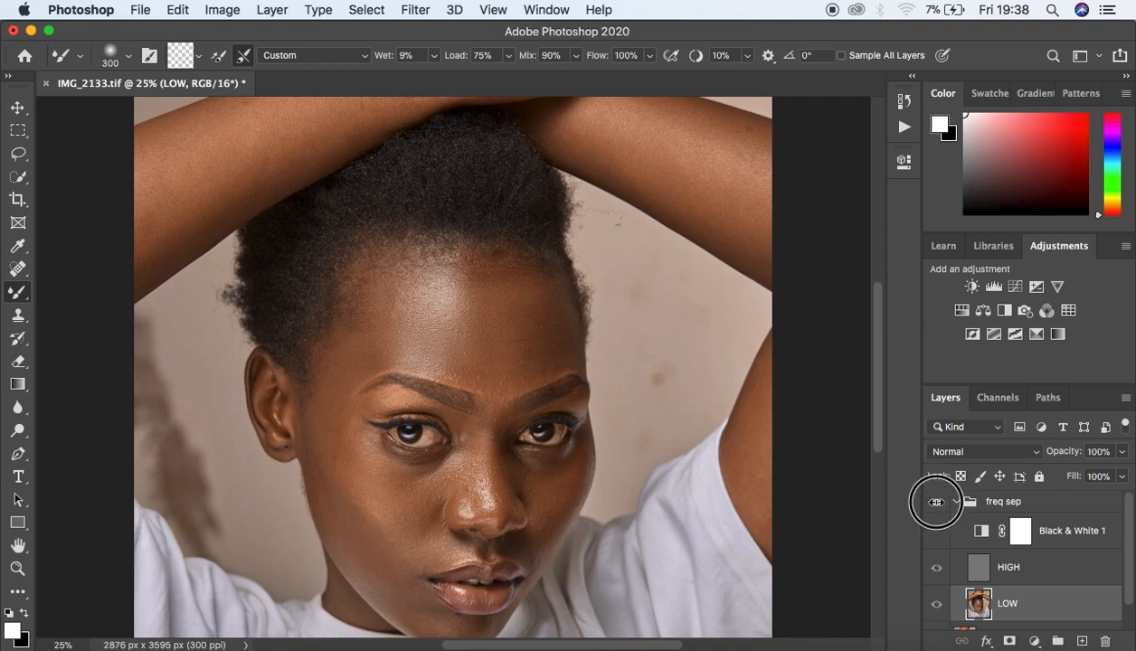
{"action": "left_click", "coordinate": [937, 502]}
Outline the forehead between the hairline and the eyebrows with the Lasso tool.
{"action": "mouse_move", "coordinate": [508, 321]}
{"action": "left_mouse_down"}
{"action": "mouse_move", "coordinate": [513, 364]}
{"action": "mouse_move", "coordinate": [539, 375]}
{"action": "mouse_move", "coordinate": [477, 342]}
{"action": "mouse_move", "coordinate": [514, 393]}
{"action": "left_mouse_up"}
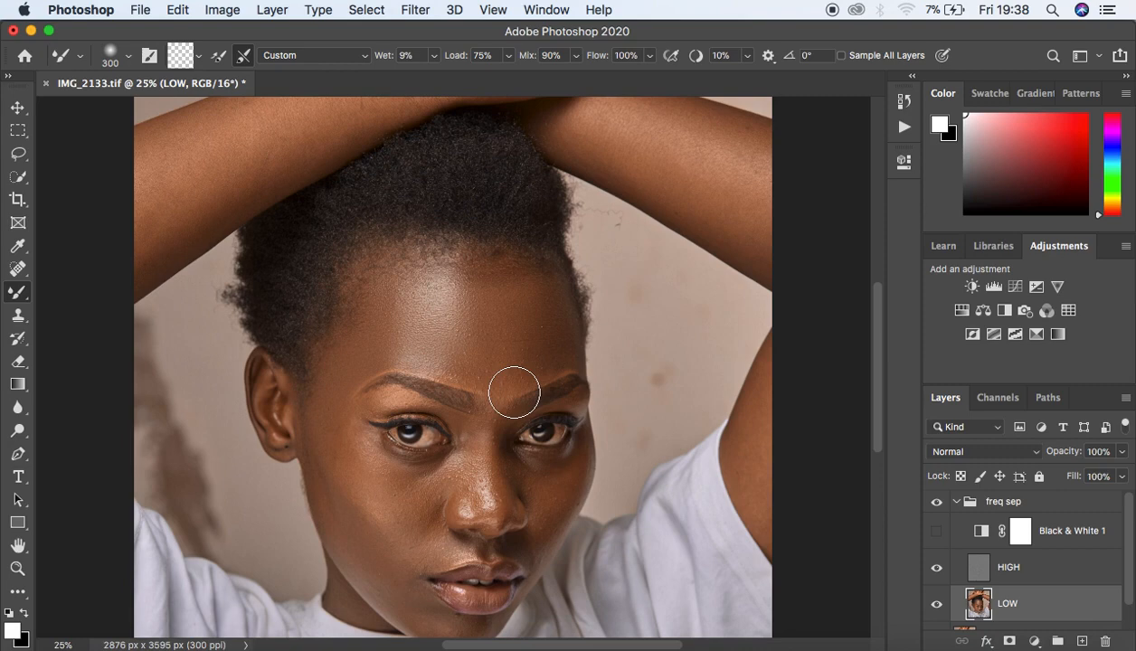
{"action": "left_click", "coordinate": [19, 158]}
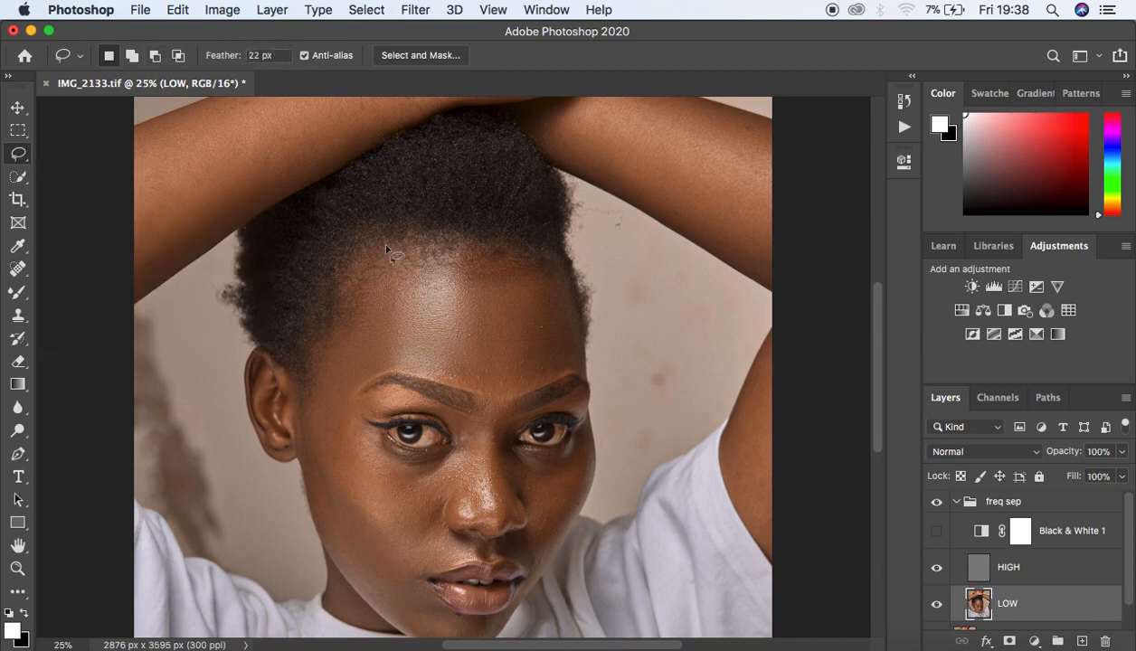
{"action": "mouse_move", "coordinate": [358, 285]}
{"action": "left_mouse_down"}
{"action": "mouse_move", "coordinate": [329, 385]}
{"action": "mouse_move", "coordinate": [393, 369]}
{"action": "mouse_move", "coordinate": [511, 395]}
{"action": "mouse_move", "coordinate": [568, 371]}
{"action": "mouse_move", "coordinate": [567, 299]}
{"action": "mouse_move", "coordinate": [530, 258]}
{"action": "mouse_move", "coordinate": [411, 253]}
{"action": "mouse_move", "coordinate": [359, 272]}
{"action": "left_mouse_up"}
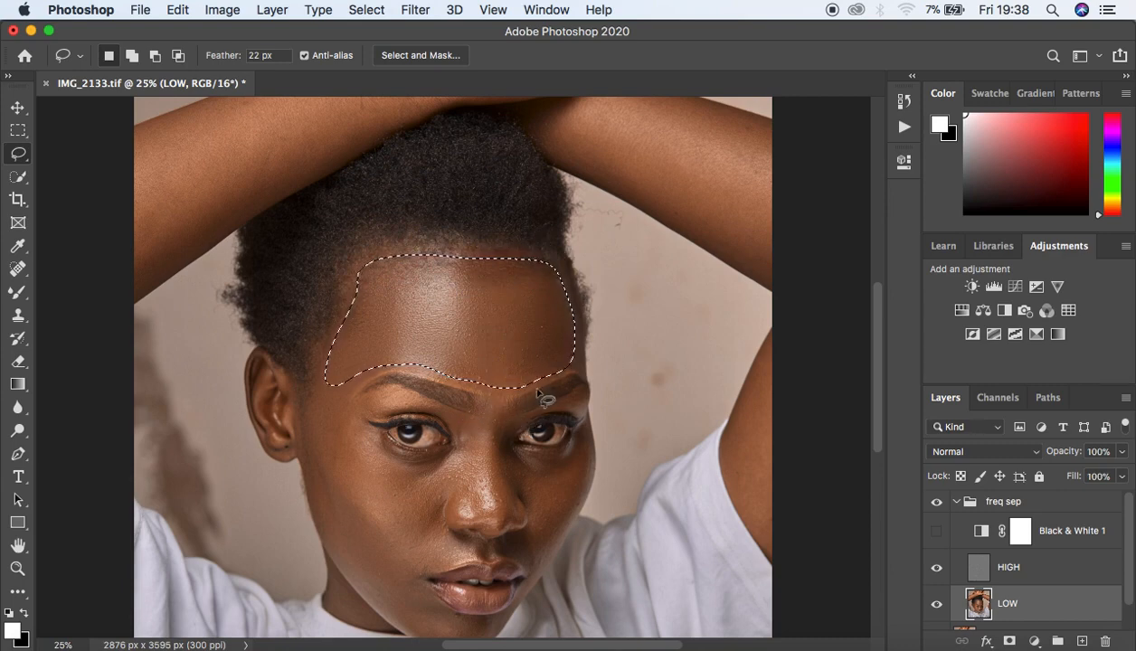
Preview a Gaussian Blur with a radius of 24.7 pixels on the selected forehead of the LOW layer.
{"action": "left_click", "coordinate": [416, 11]}
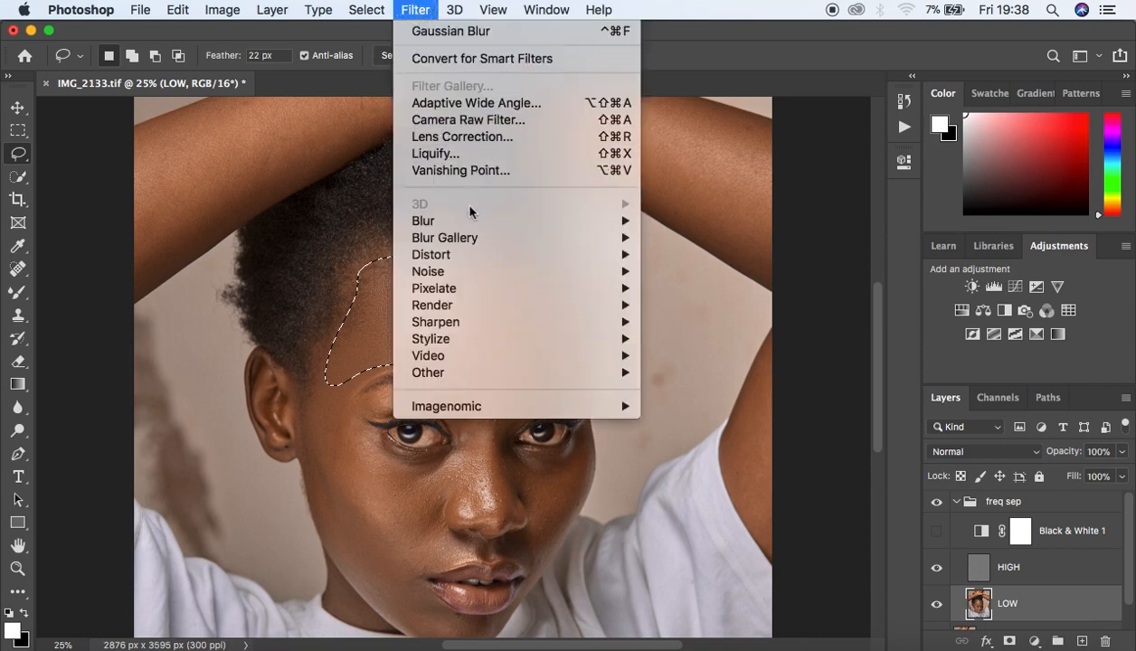
{"action": "mouse_move", "coordinate": [479, 223]}
{"action": "left_click", "coordinate": [710, 289]}
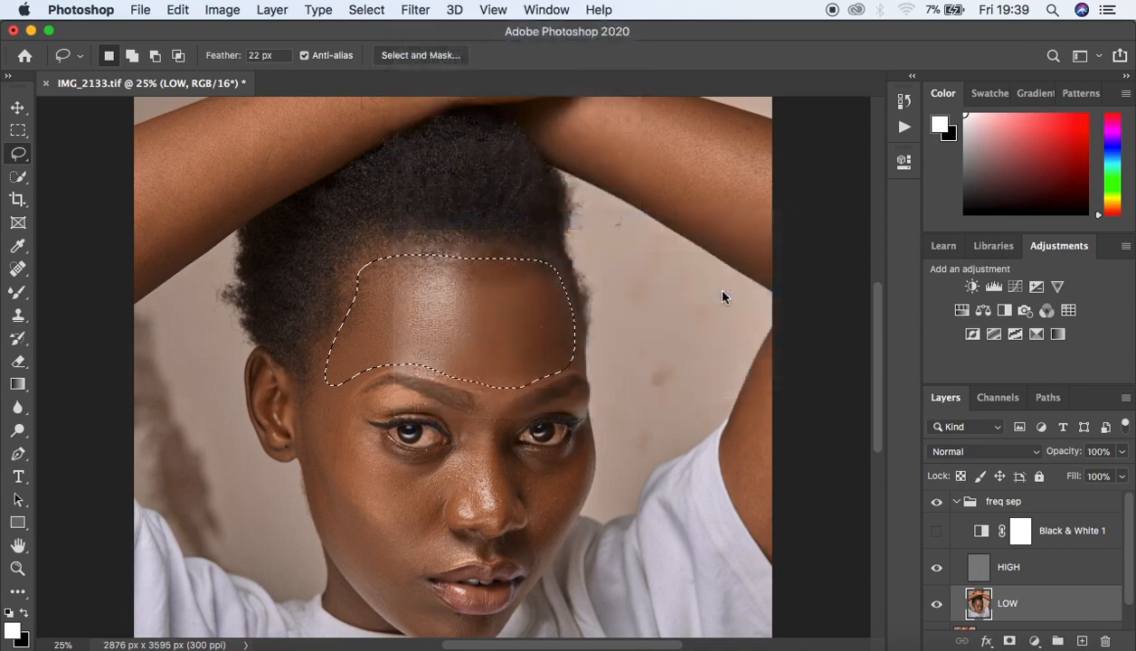
{"action": "left_click_drag", "start_coordinate": [816, 61], "coordinate": [796, 56]}
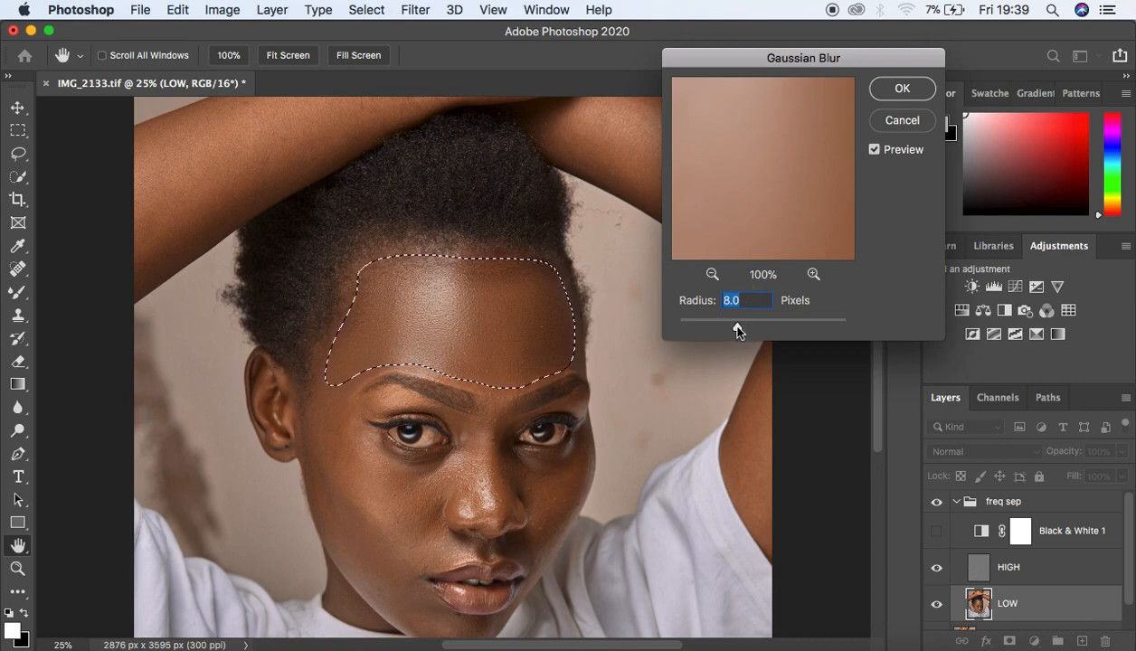
{"action": "left_click_drag", "start_coordinate": [737, 331], "coordinate": [754, 331]}
{"action": "left_click_drag", "start_coordinate": [752, 327], "coordinate": [757, 332]}
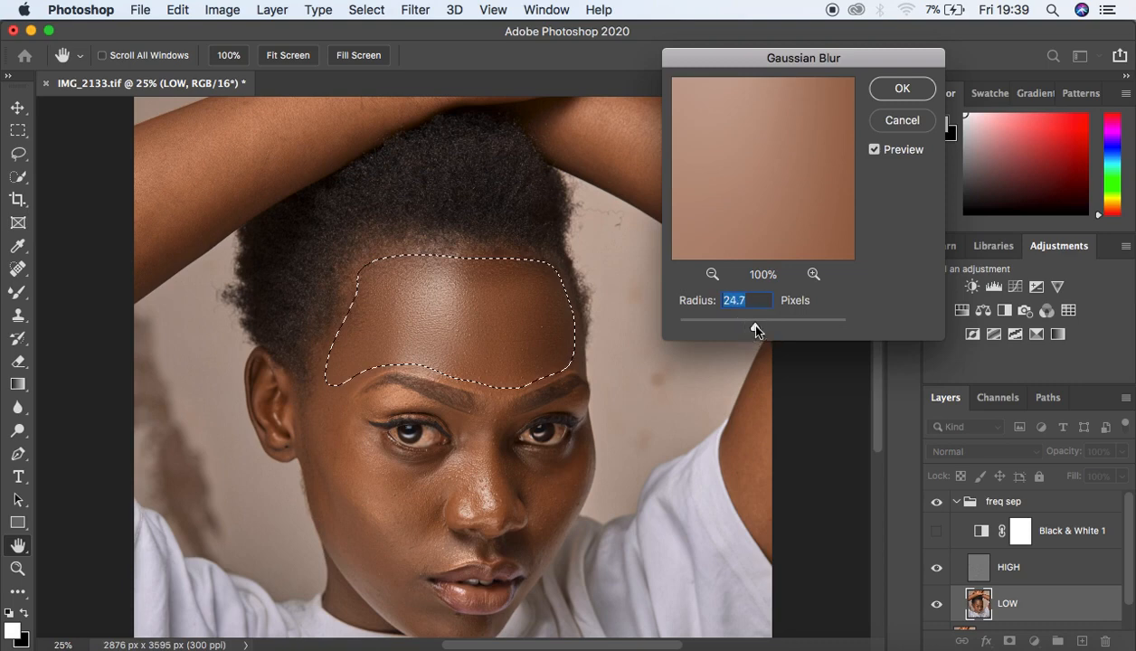
{"action": "scroll", "coordinate": [520, 364], "scroll_direction": "down", "scroll_amount": 2}
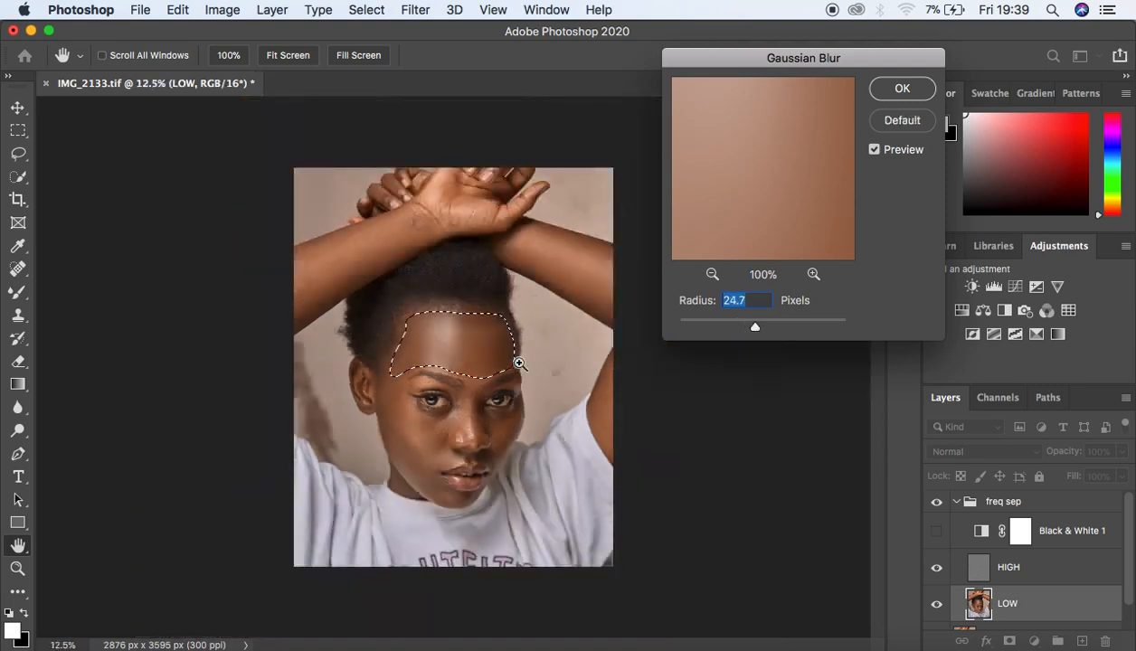
{"action": "scroll", "coordinate": [520, 364], "scroll_direction": "up", "scroll_amount": 2}
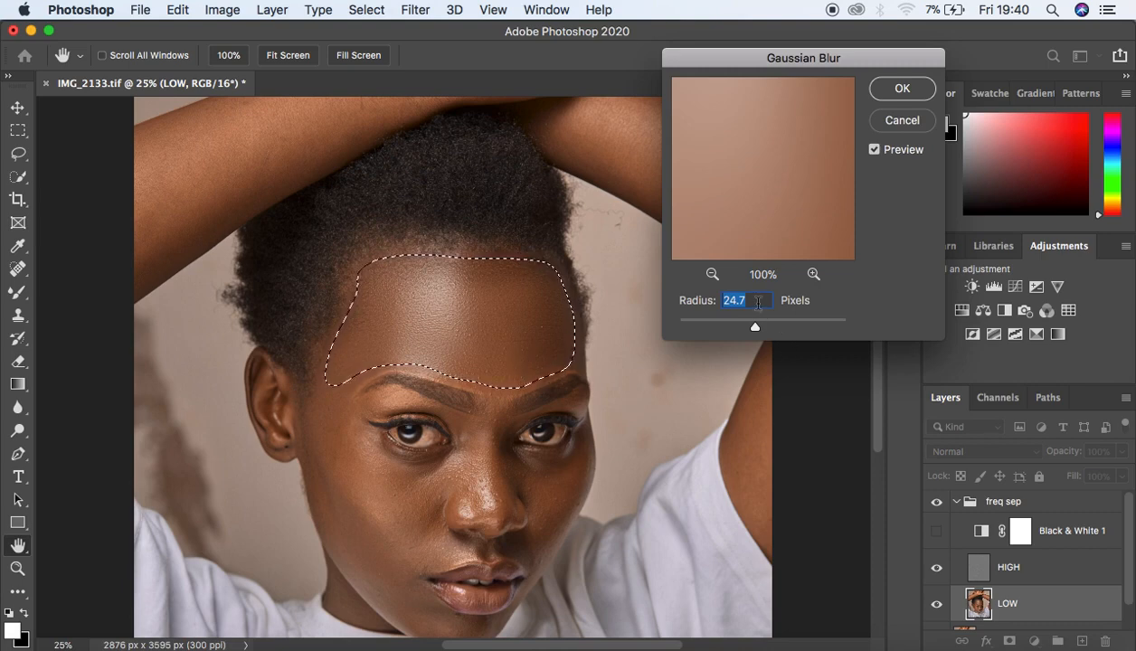
Compare a blur radius of 8 pixels, apply the Gaussian Blur at 24 pixels and deselect the forehead.
{"action": "type", "text": "8"}
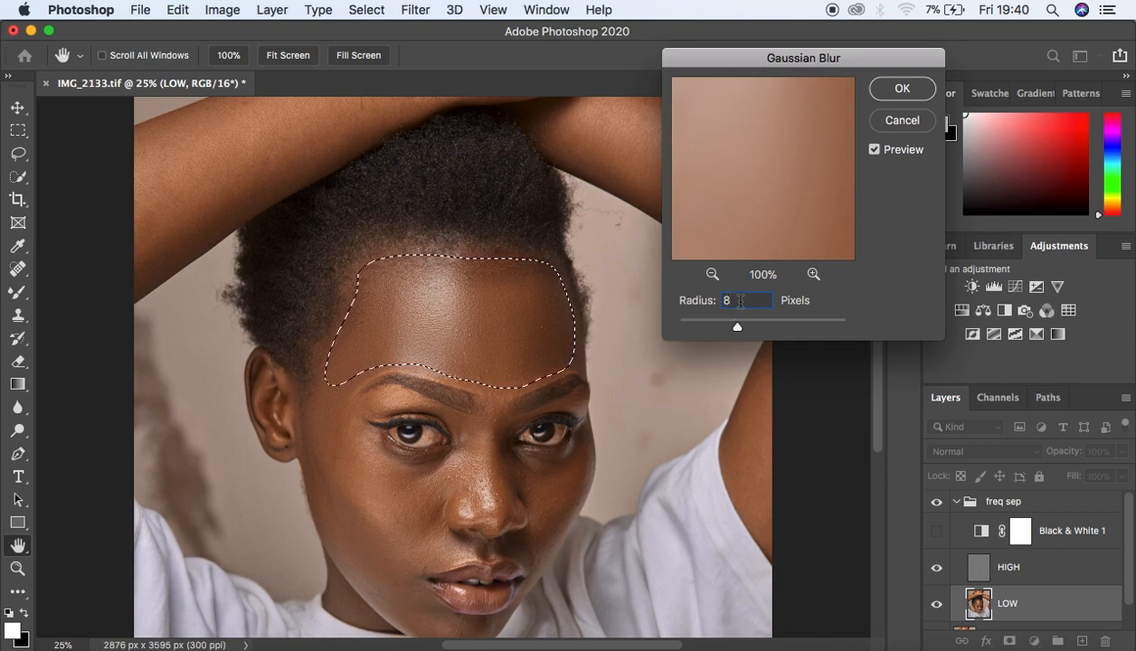
{"action": "key", "text": "BackSpace"}
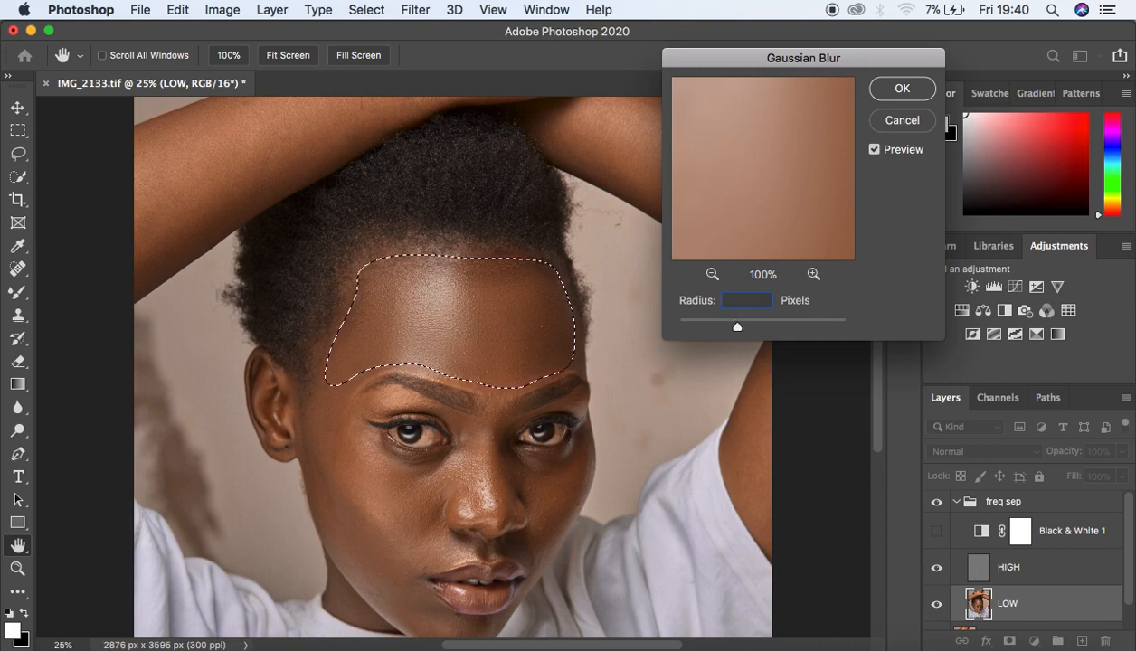
{"action": "type", "text": "24"}
{"action": "key", "text": "super+plus"}
{"action": "key", "text": "super+minus"}
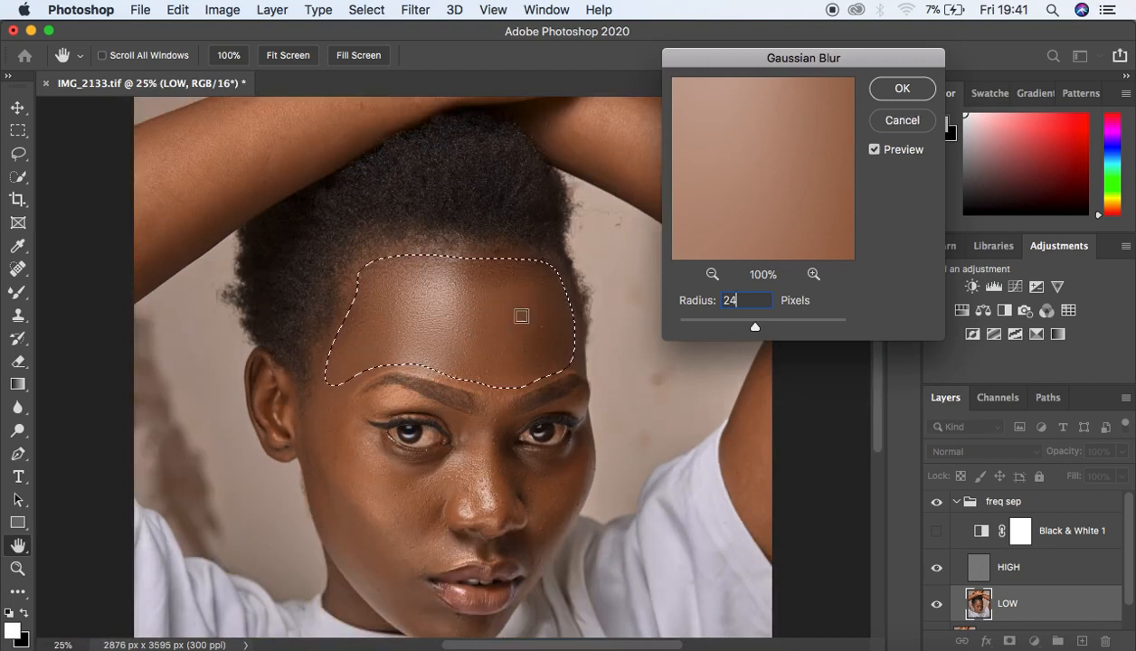
{"action": "left_click", "coordinate": [900, 88]}
{"action": "key", "text": "super+d"}
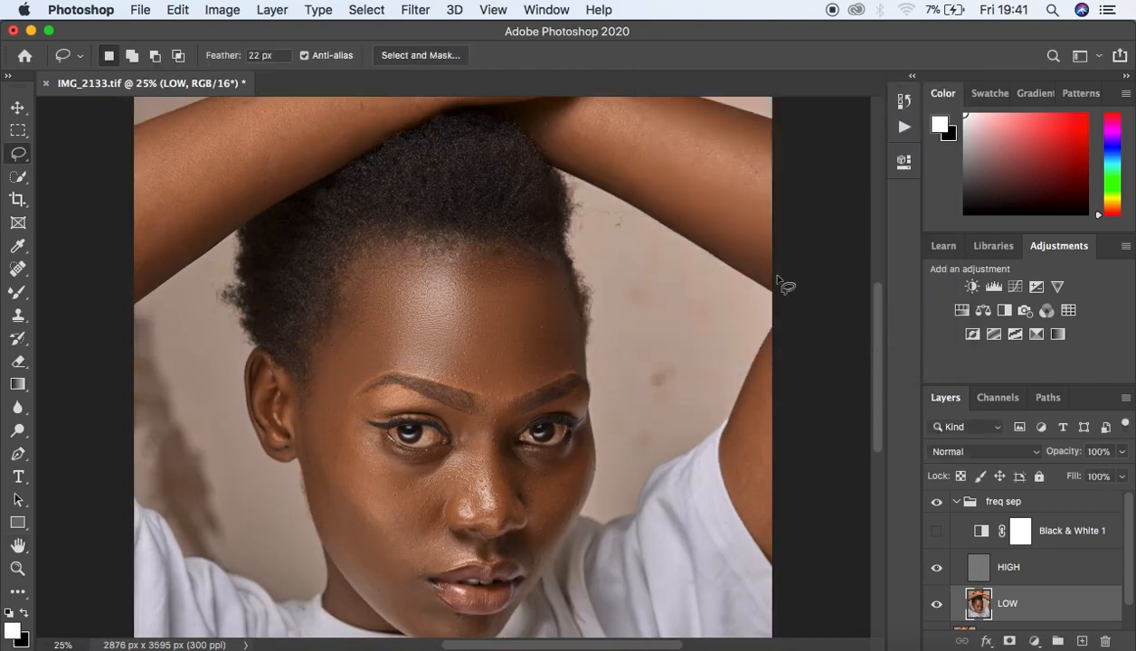
Lasso the cheek below the eye nearest the visible ear, repeat the last Gaussian Blur on it and deselect.
{"action": "scroll", "coordinate": [861, 361], "scroll_direction": "down", "scroll_amount": 3}
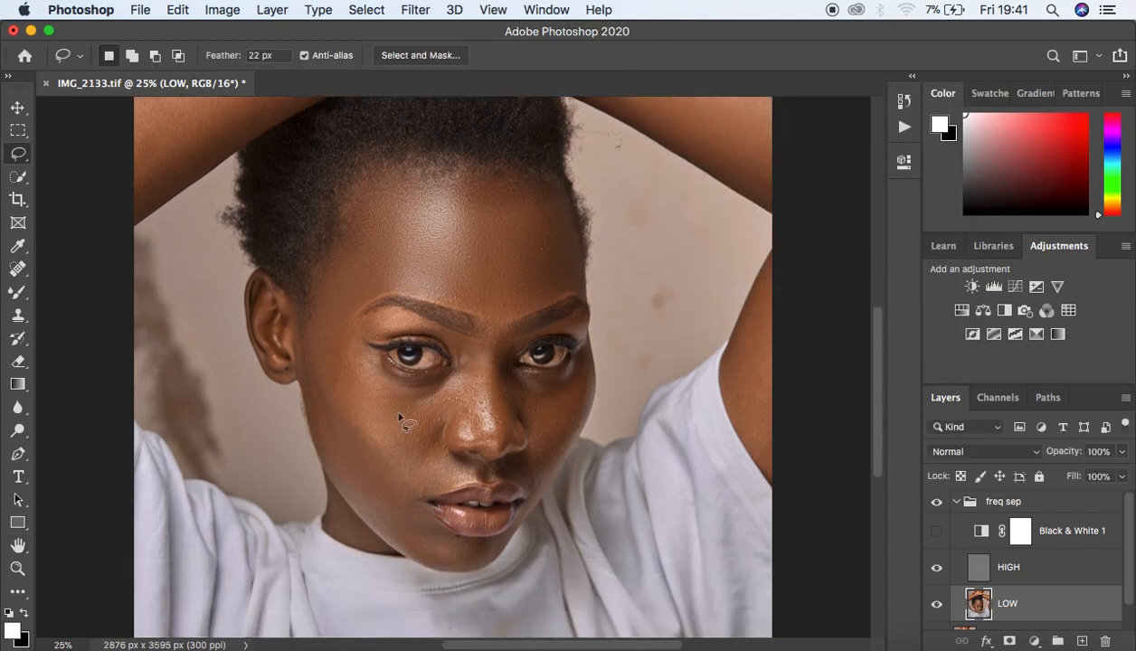
{"action": "left_click", "coordinate": [307, 337]}
{"action": "mouse_move", "coordinate": [342, 391]}
{"action": "left_mouse_down"}
{"action": "mouse_move", "coordinate": [367, 423]}
{"action": "mouse_move", "coordinate": [413, 447]}
{"action": "mouse_move", "coordinate": [435, 416]}
{"action": "mouse_move", "coordinate": [429, 386]}
{"action": "mouse_move", "coordinate": [382, 373]}
{"action": "mouse_move", "coordinate": [319, 299]}
{"action": "mouse_move", "coordinate": [358, 386]}
{"action": "left_mouse_up"}
{"action": "right_click", "coordinate": [361, 387]}
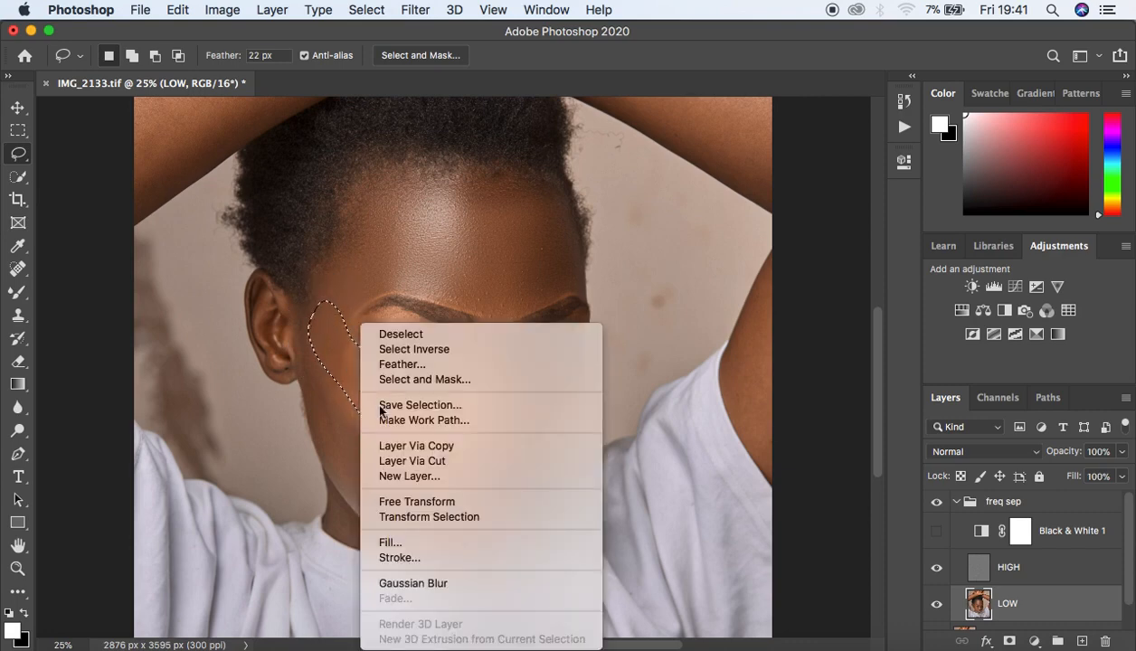
{"action": "left_click", "coordinate": [448, 585]}
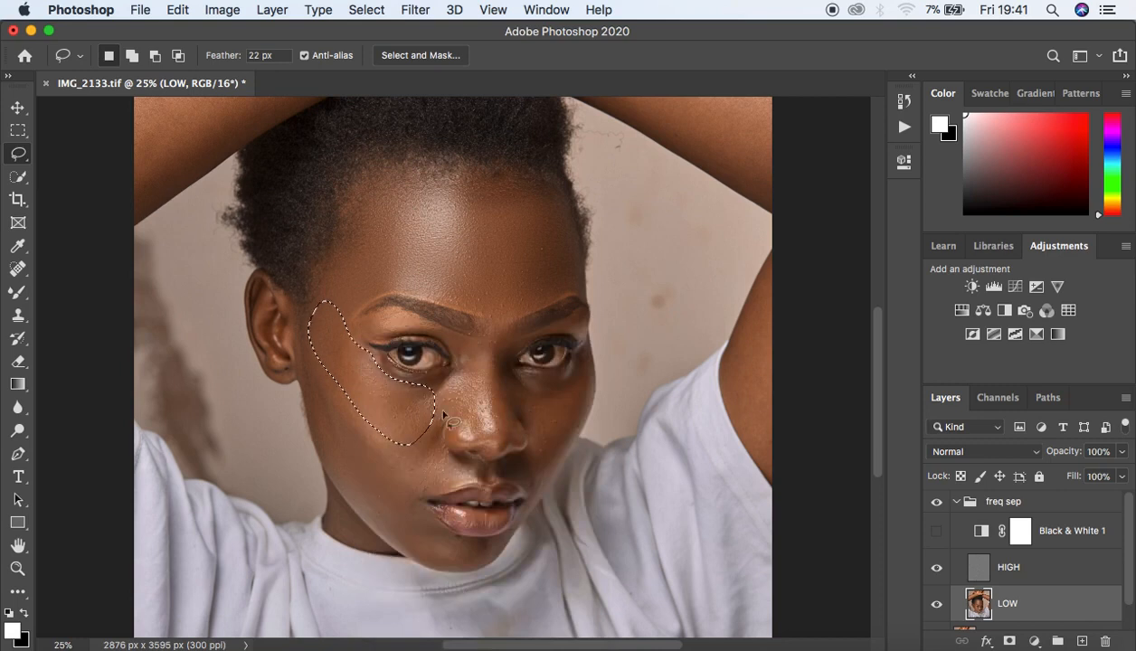
{"action": "key", "text": "super+d"}
{"action": "key", "text": "super+equal"}
{"action": "key", "text": "super+minus"}
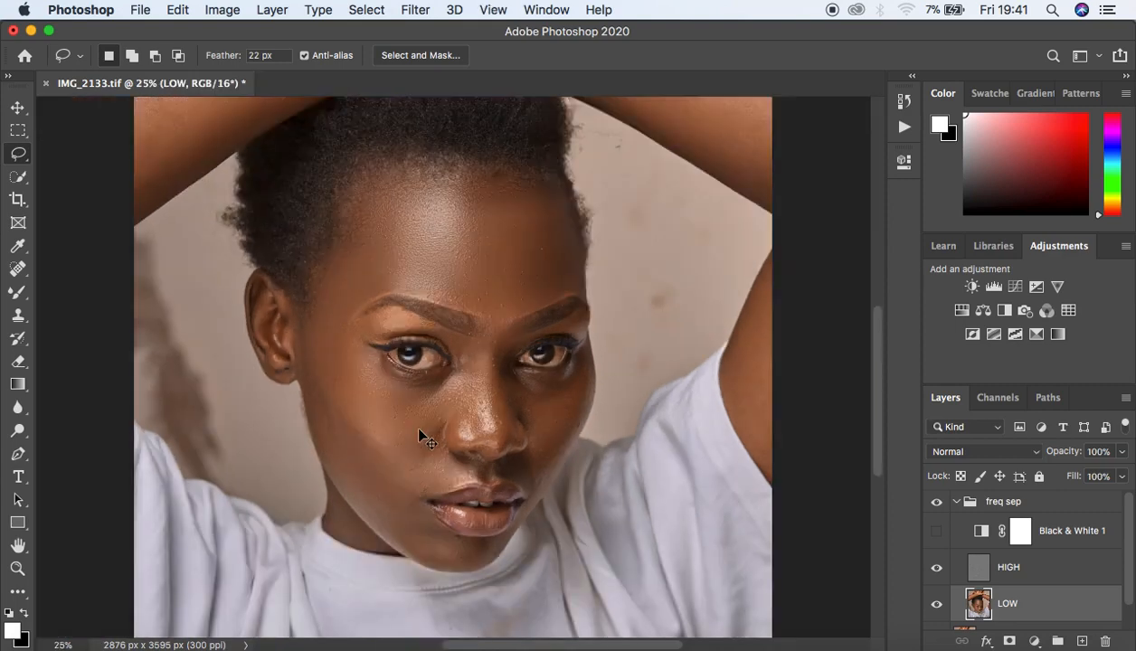